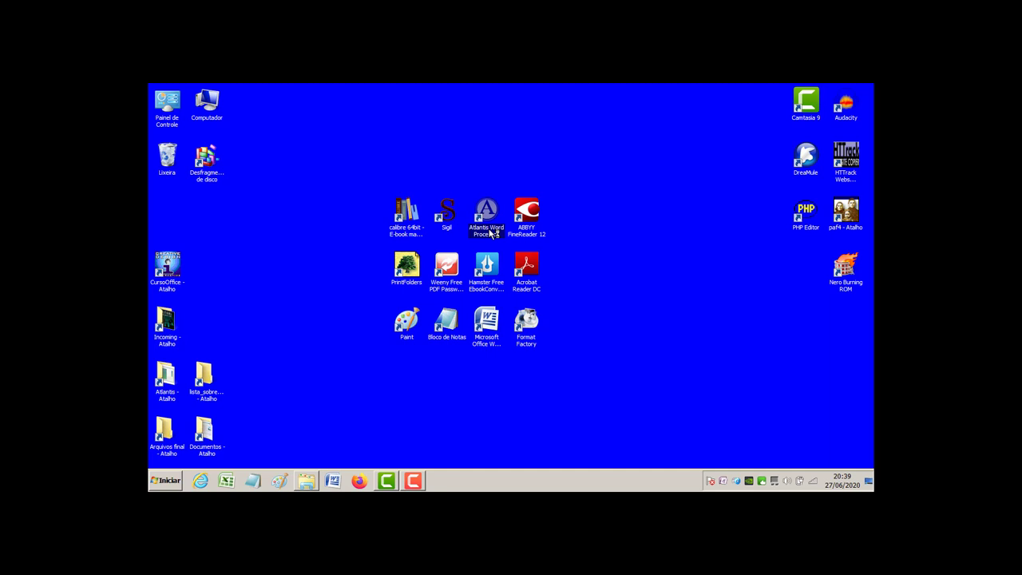
# Start Atlantis Word Processor and open the "A Escravidão no Brasil" PDF from the Atlantis Documents folder
pyautogui.doubleClick(487, 214)
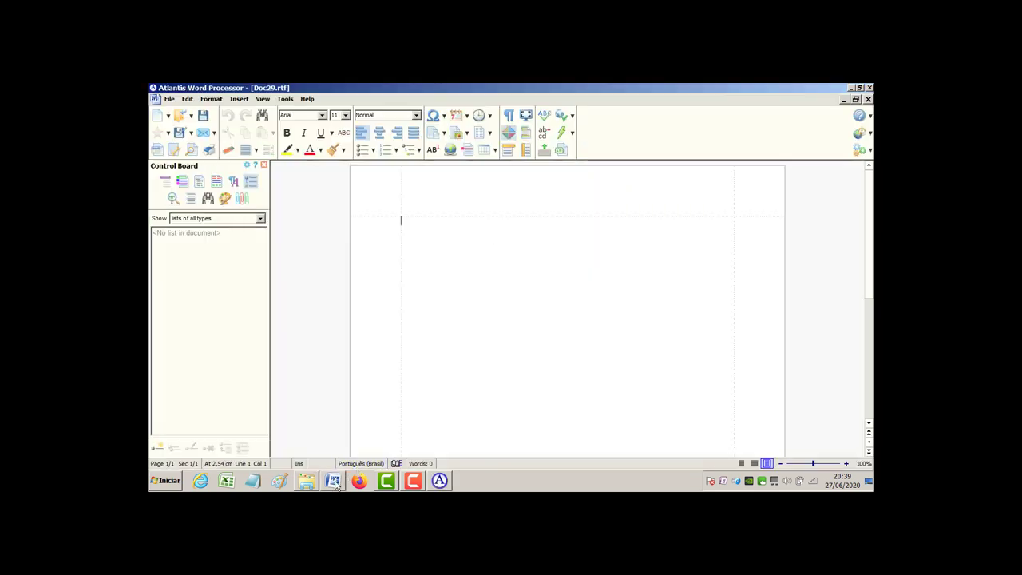
pyautogui.click(307, 480)
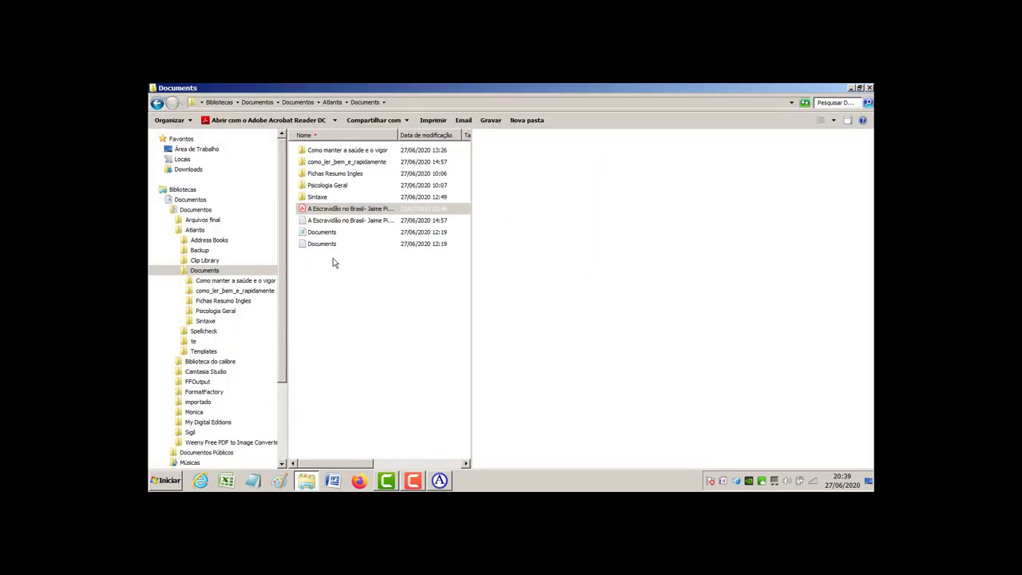
pyautogui.click(344, 211)
pyautogui.click(341, 211)
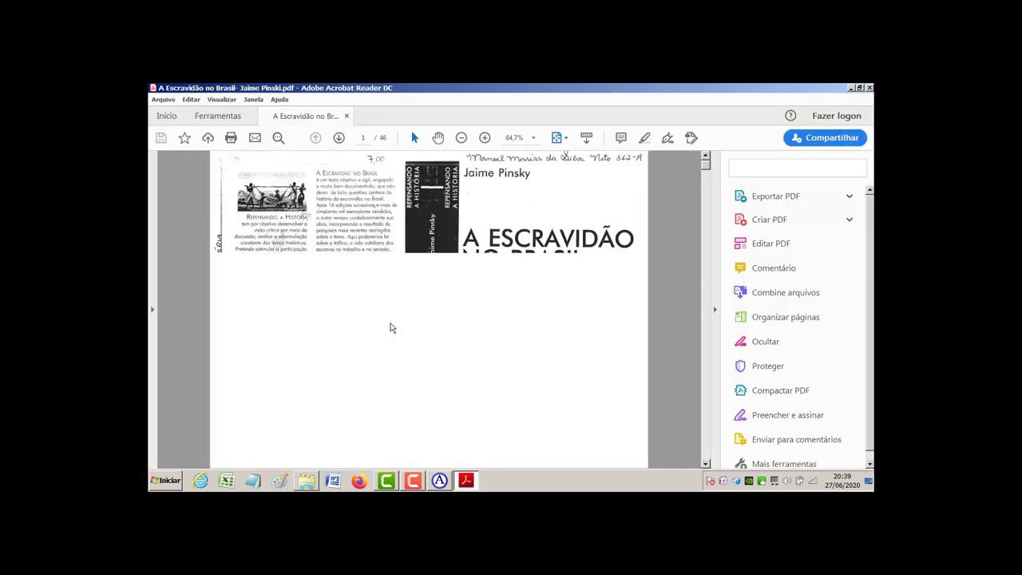
# Read through the PDF to page 7 and test whether individual text passages on that page can be selected
pyautogui.scroll(-2, 380, 323)
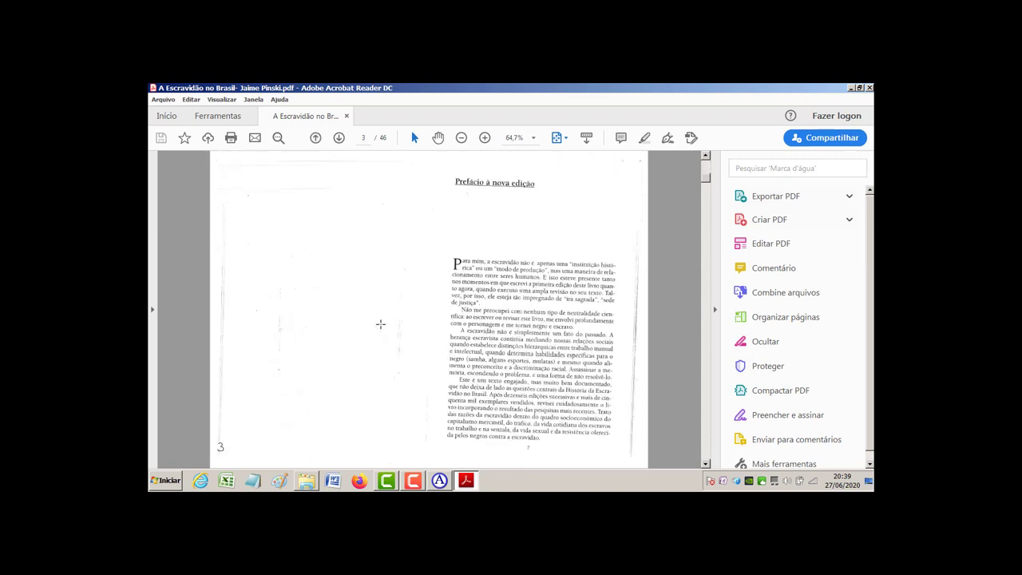
pyautogui.scroll(-2, 380, 324)
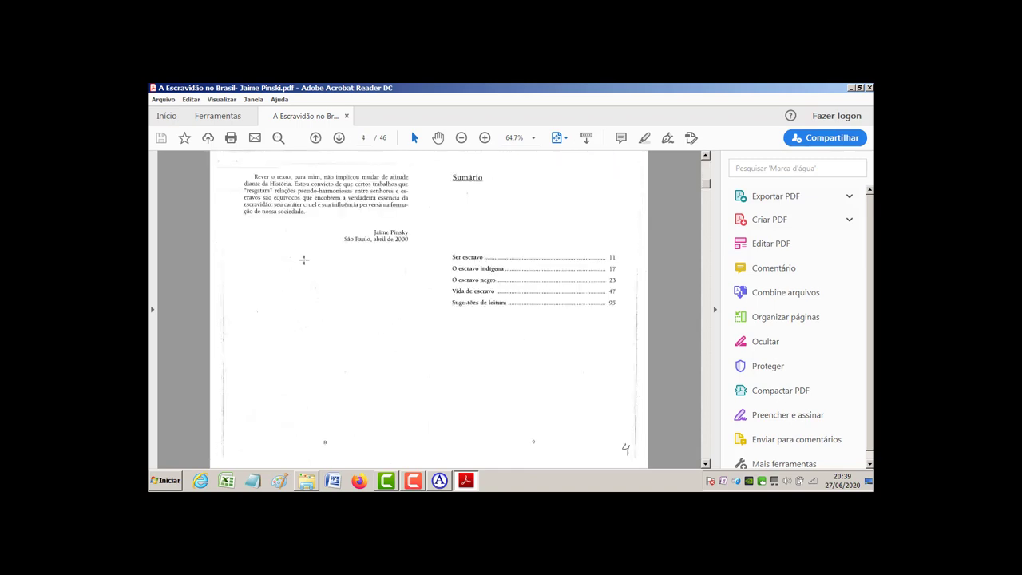
pyautogui.scroll(-5, 441, 296)
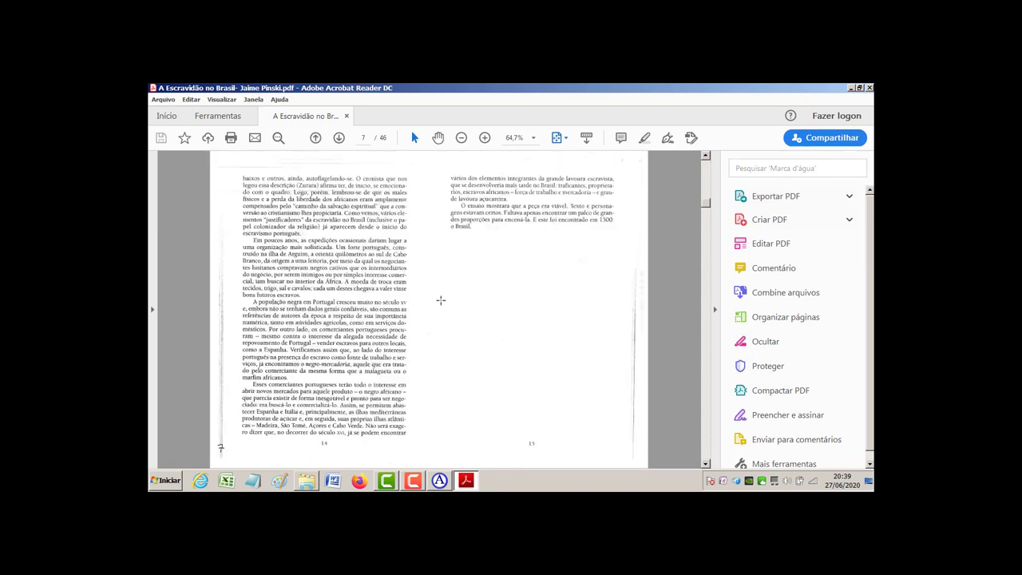
pyautogui.moveTo(331, 267); pyautogui.dragTo(549, 420)
pyautogui.click(416, 349)
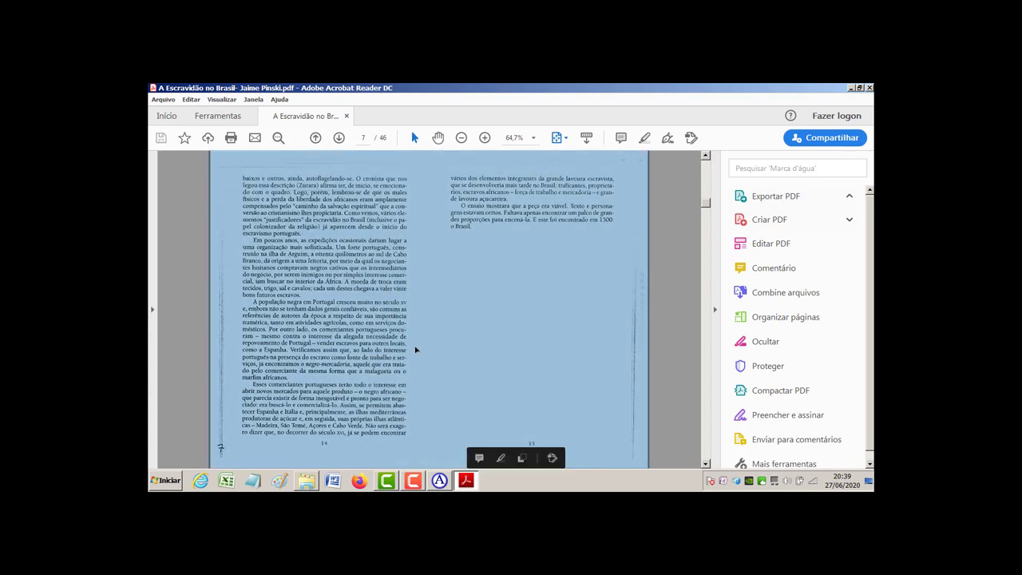
pyautogui.click(416, 349)
pyautogui.click(421, 347)
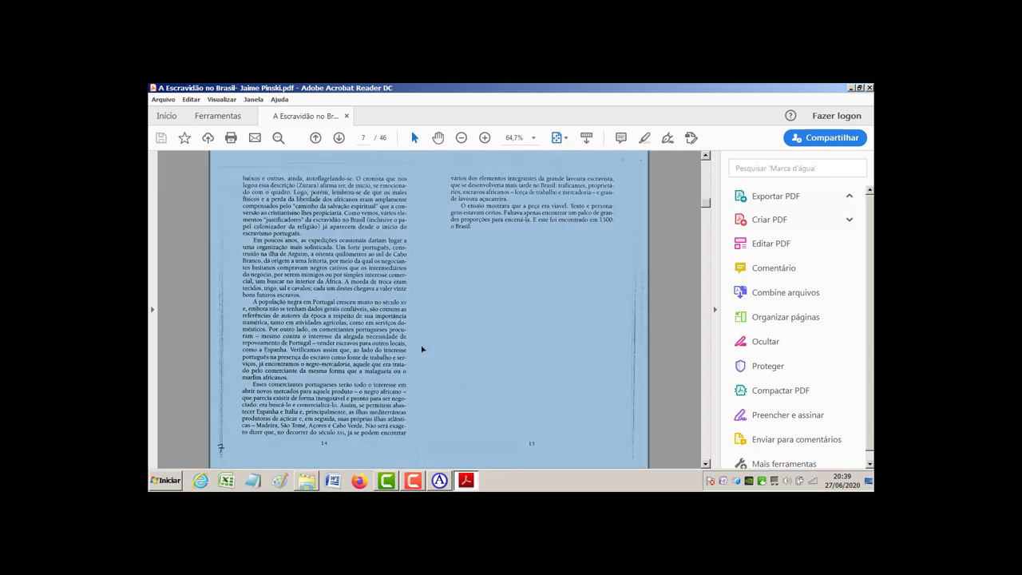
pyautogui.rightClick(423, 348)
pyautogui.click(389, 351)
# Examine the scanned text, pictures and tables on the following pages up to page 19, and close the PDF reader
pyautogui.scroll(-10, 391, 355)
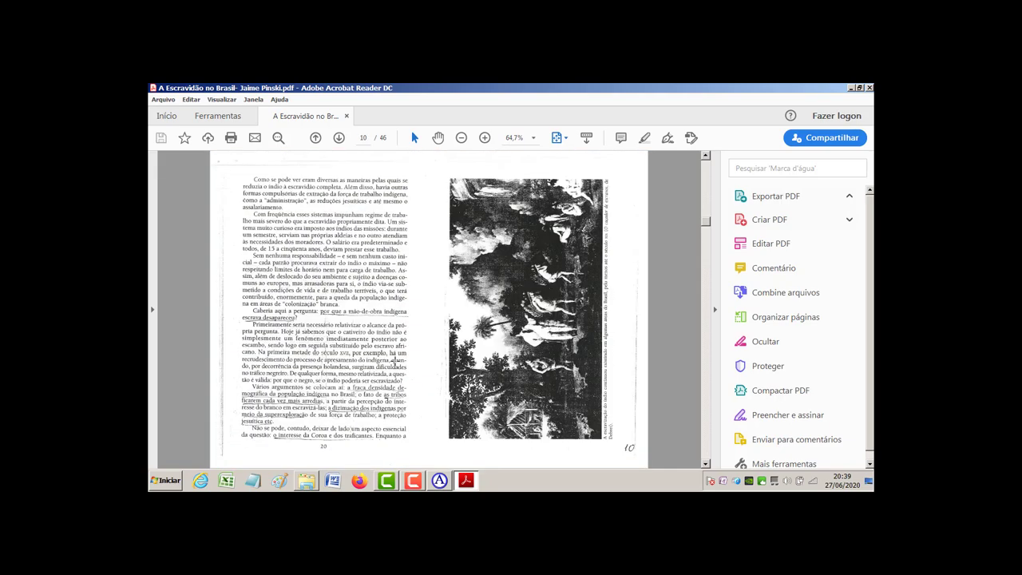
pyautogui.scroll(-20, 394, 361)
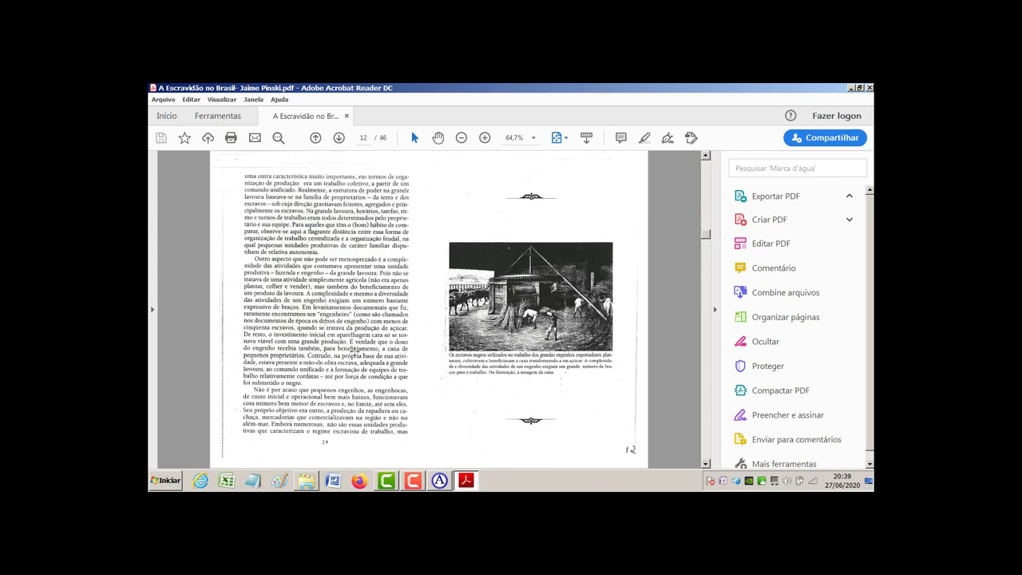
pyautogui.scroll(-10, 335, 349)
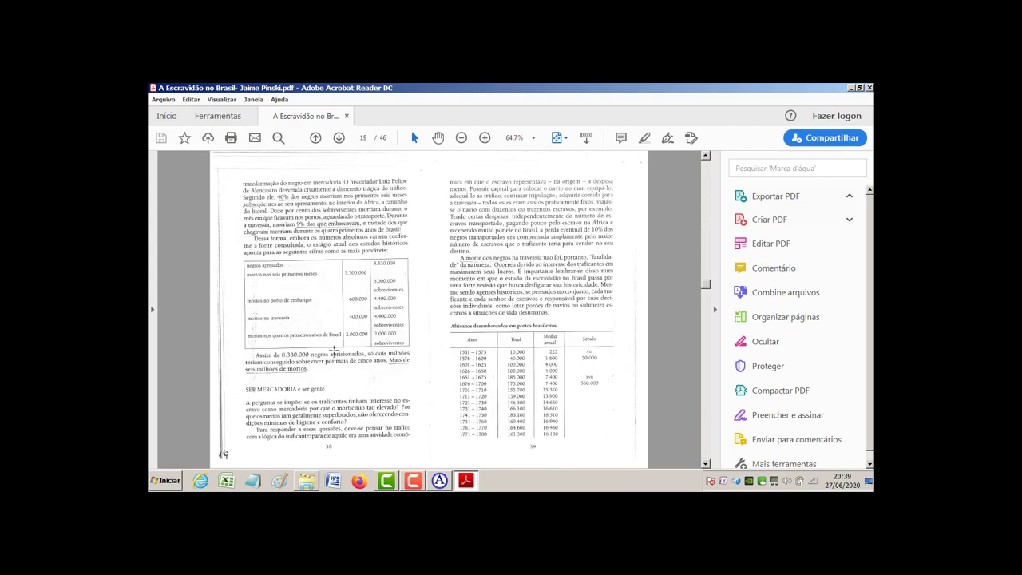
pyautogui.scroll(10, 334, 351)
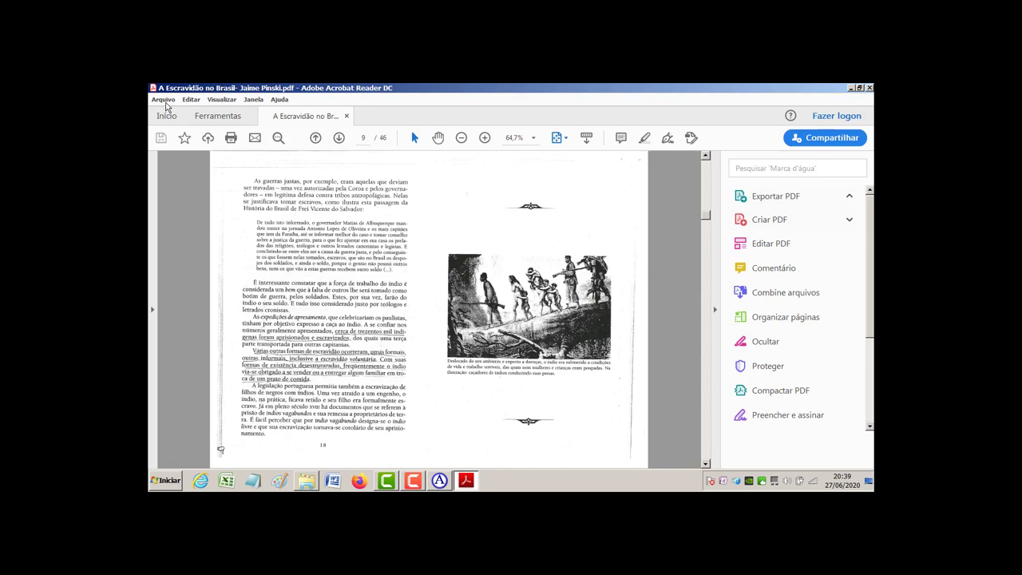
pyautogui.hotkey('ctrl', 'q')
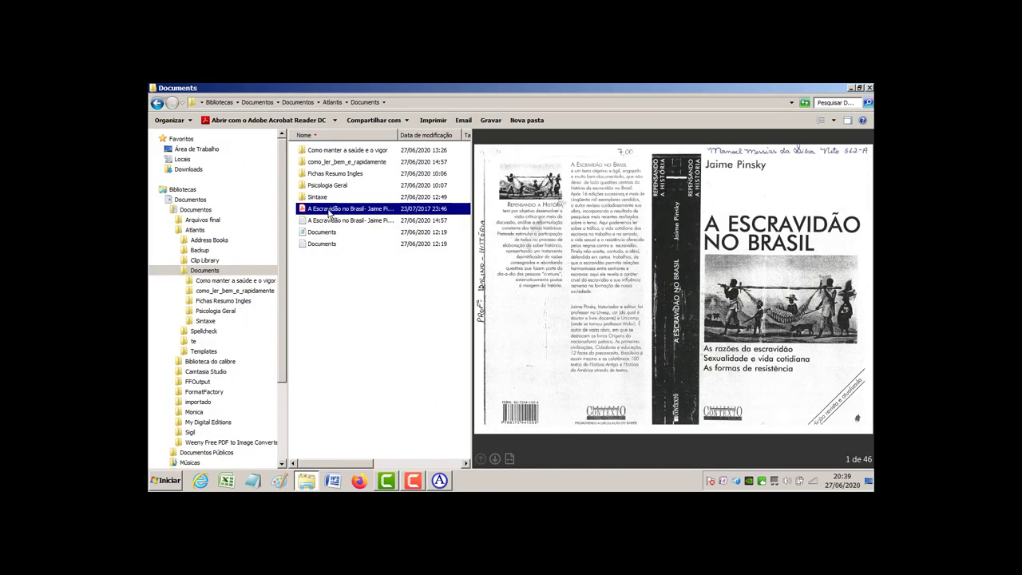
# Reopen the PDF and save it as accessible text (*.txt) in the Documents folder, replacing the existing text file, then close the reader
pyautogui.doubleClick(334, 212)
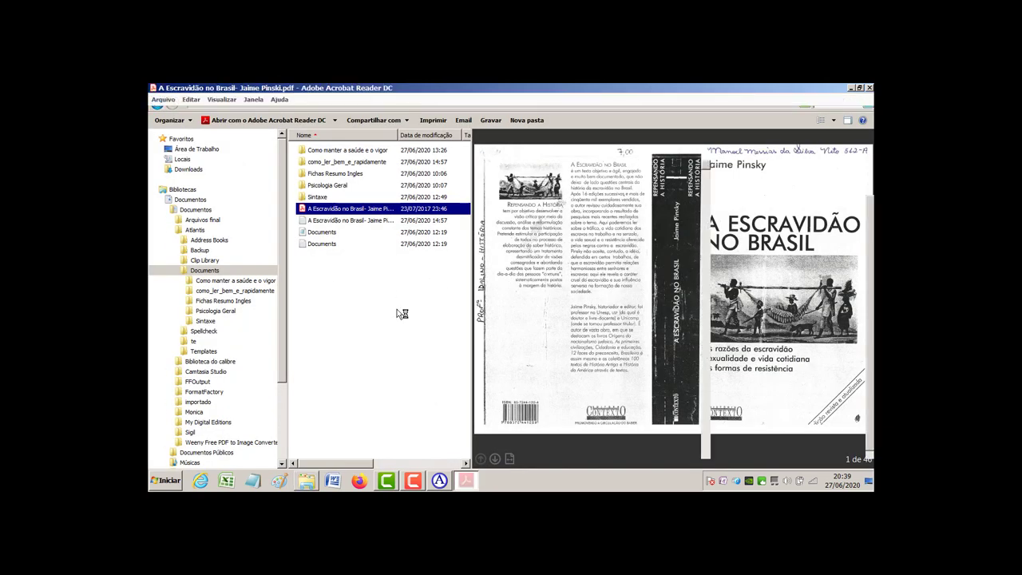
pyautogui.click(164, 100)
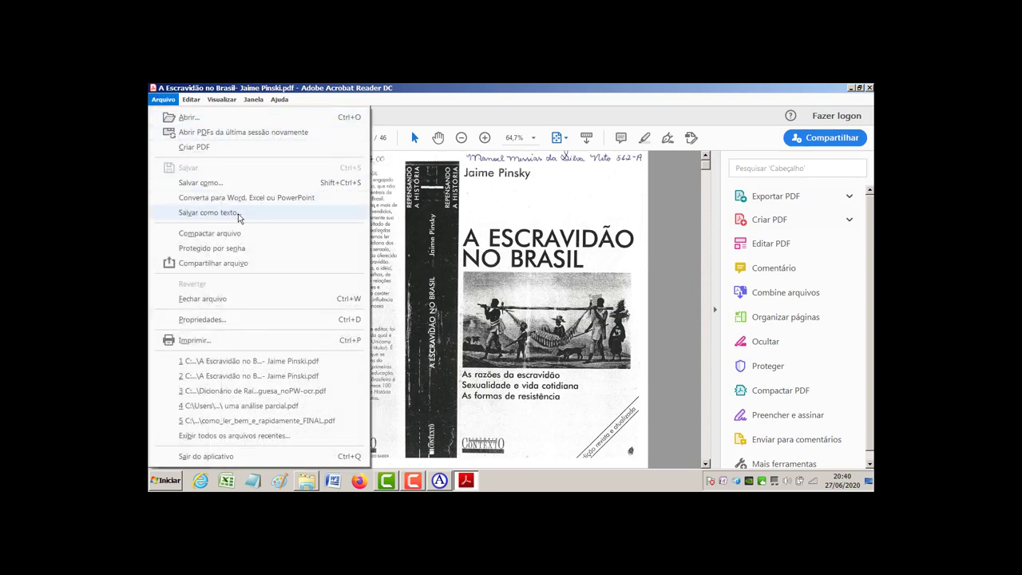
pyautogui.press('Escape')
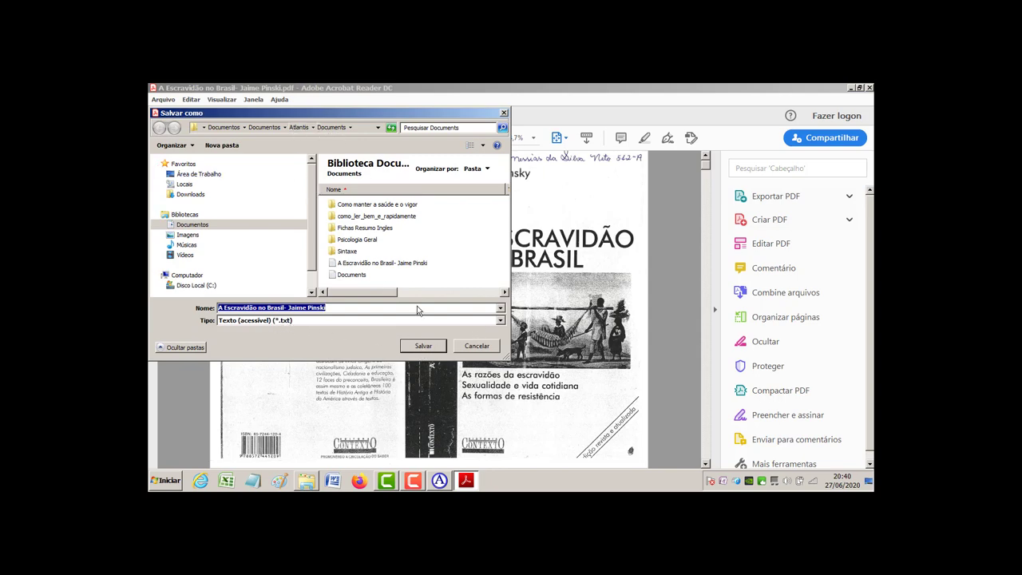
pyautogui.click(432, 349)
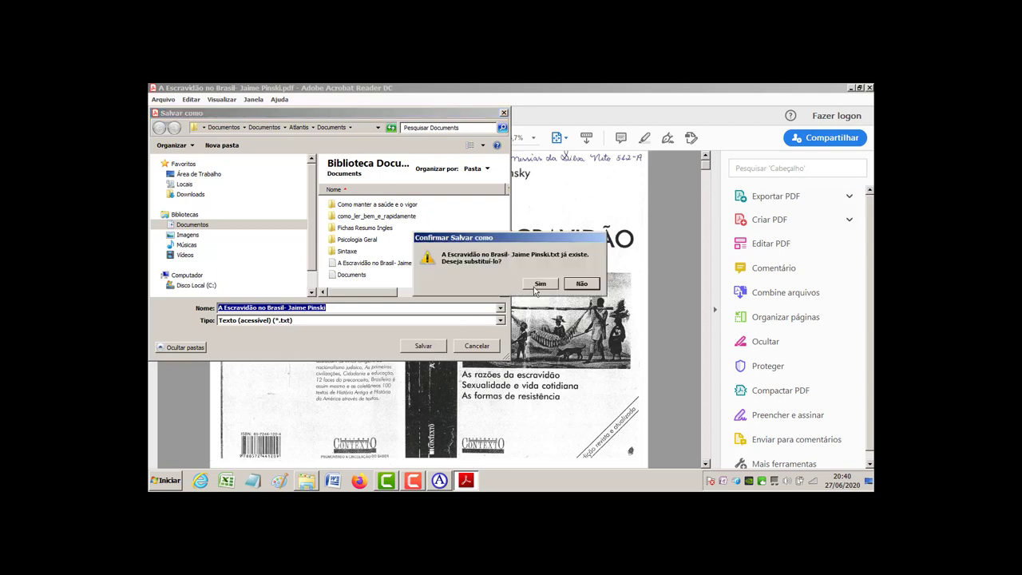
pyautogui.click(531, 286)
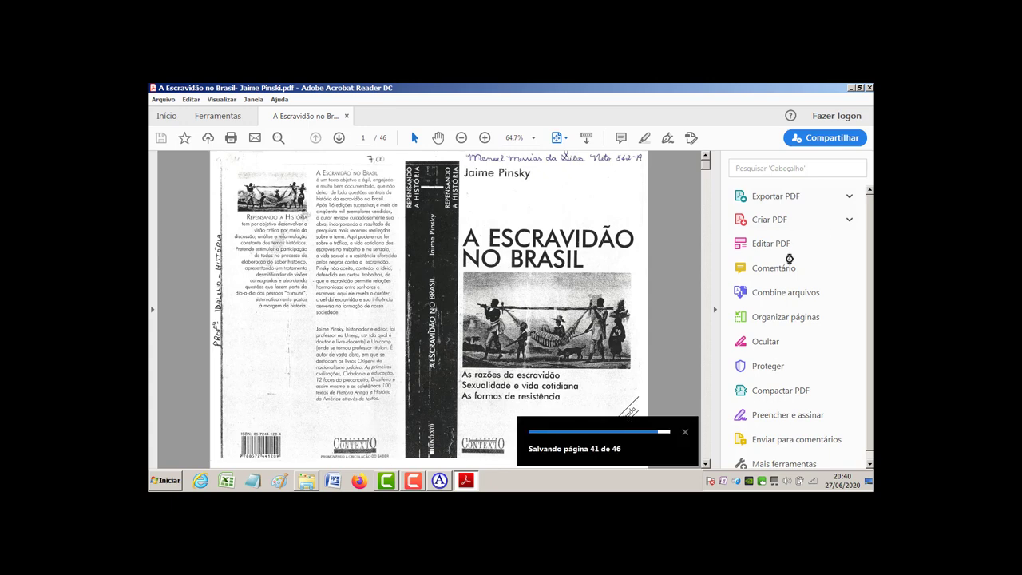
pyautogui.click(869, 88)
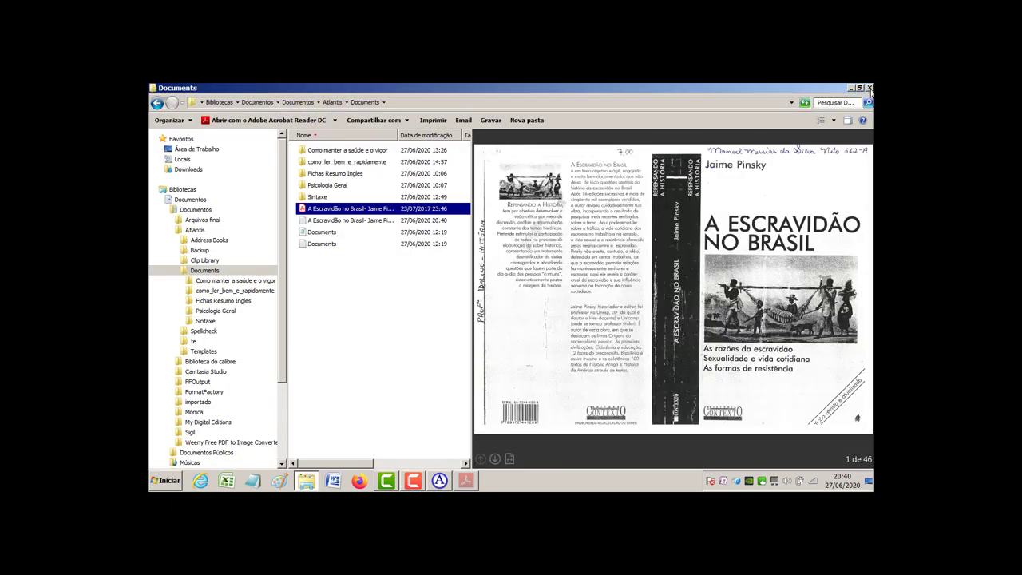
# Check the size of the exported "A Escravidão no Brasil" text file and inspect its content in Notepad
pyautogui.click(330, 223)
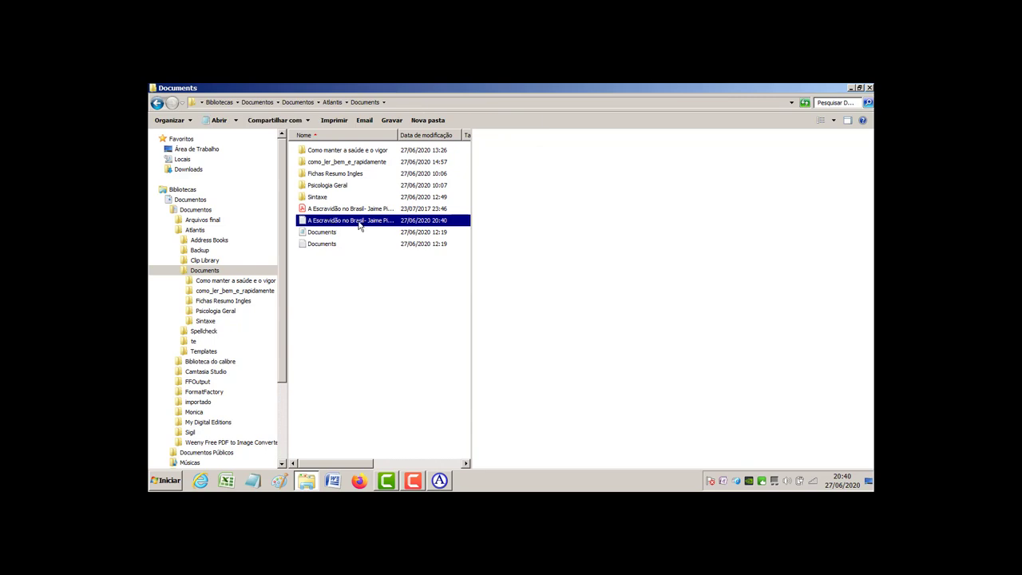
pyautogui.moveTo(365, 464)
pyautogui.mouseDown()
pyautogui.moveTo(447, 463)
pyautogui.moveTo(341, 455)
pyautogui.moveTo(381, 463)
pyautogui.mouseUp()
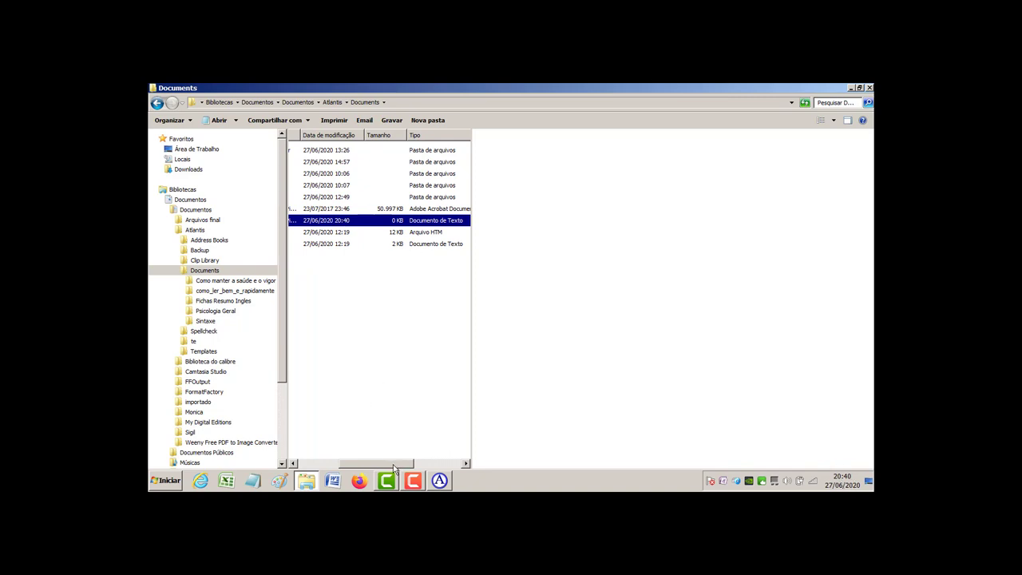
pyautogui.moveTo(397, 463); pyautogui.dragTo(351, 463)
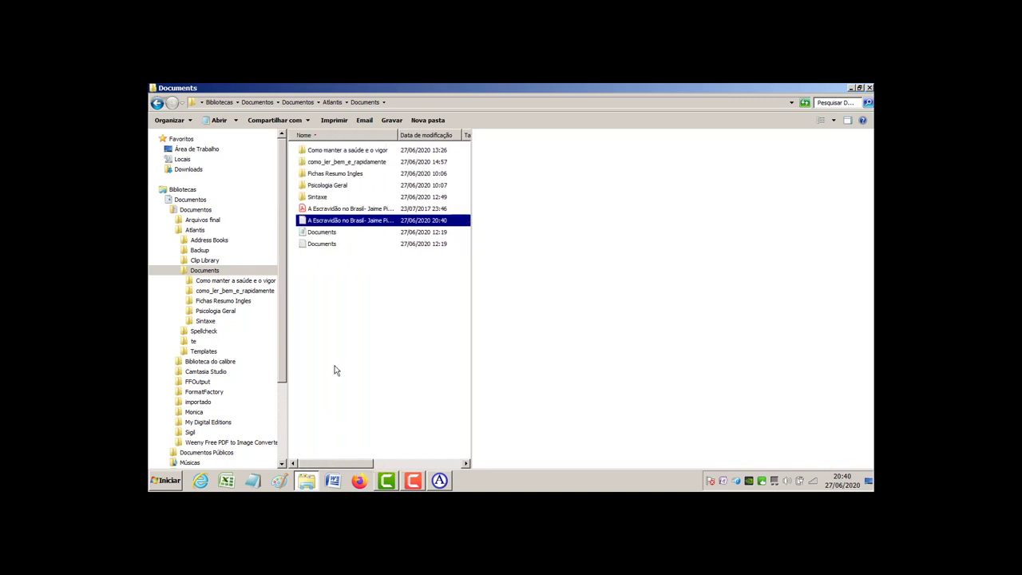
pyautogui.doubleClick(340, 224)
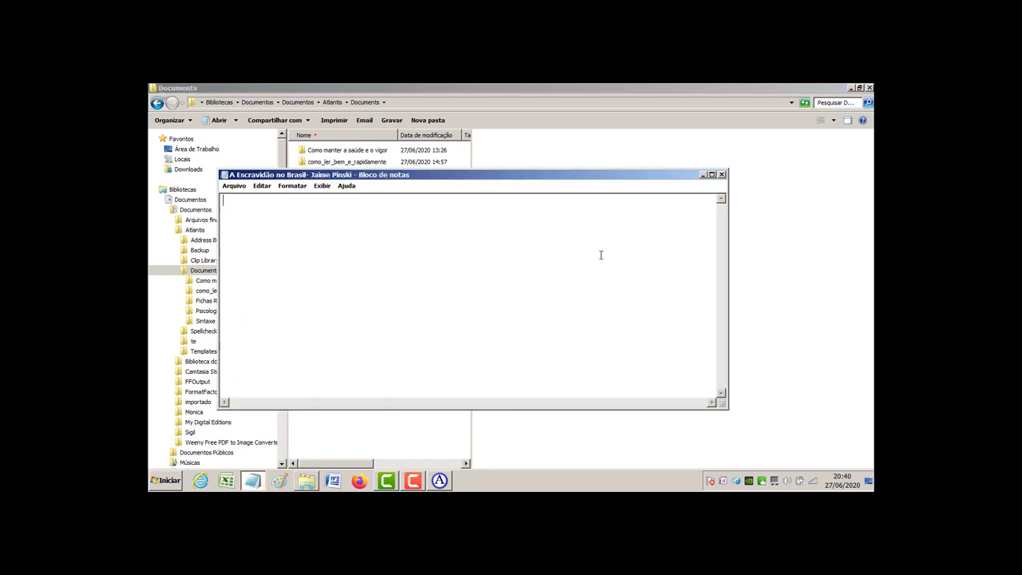
pyautogui.click(721, 175)
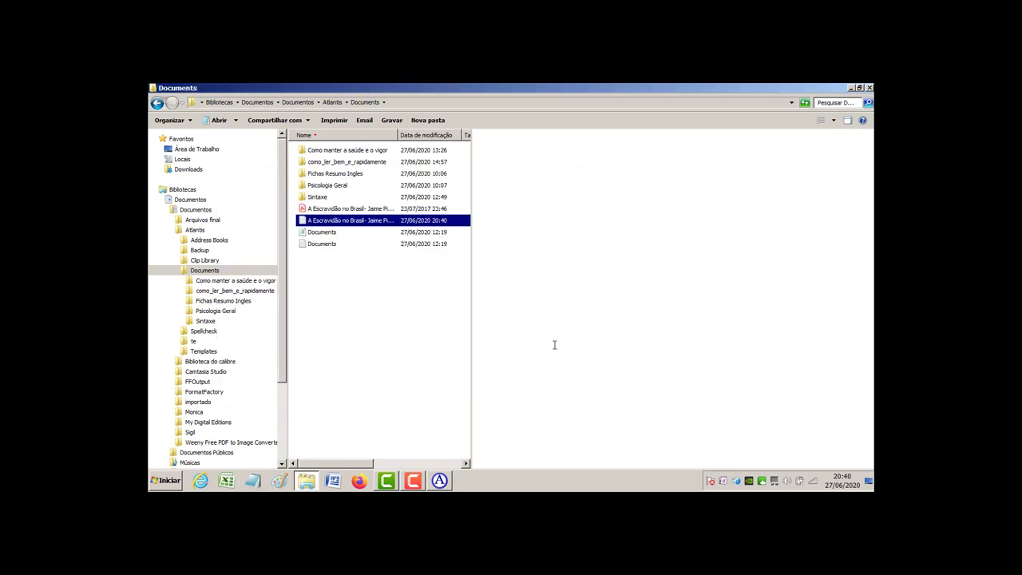
# Switch to ABBYY FineReader 12 and run the "Arquivo de imagem para PDF" task on all pages of the "A Escravidão no Brasil" PDF
pyautogui.click(386, 325)
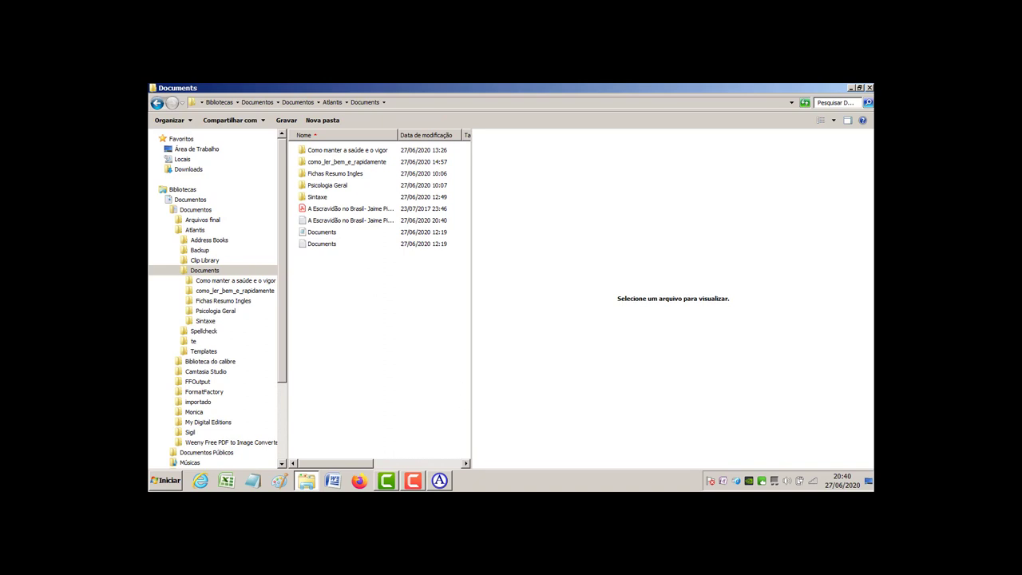
pyautogui.click(869, 482)
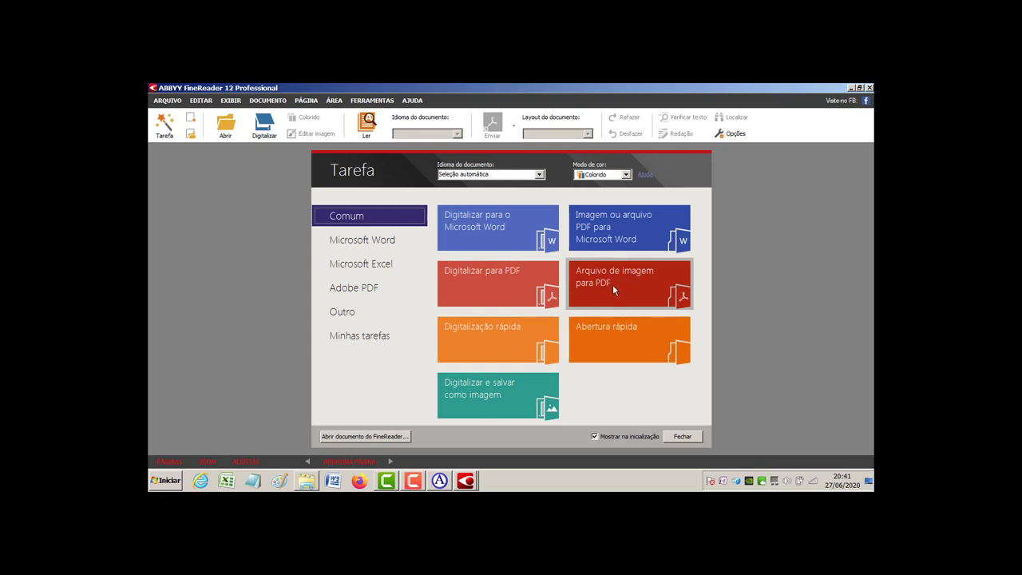
pyautogui.click(612, 284)
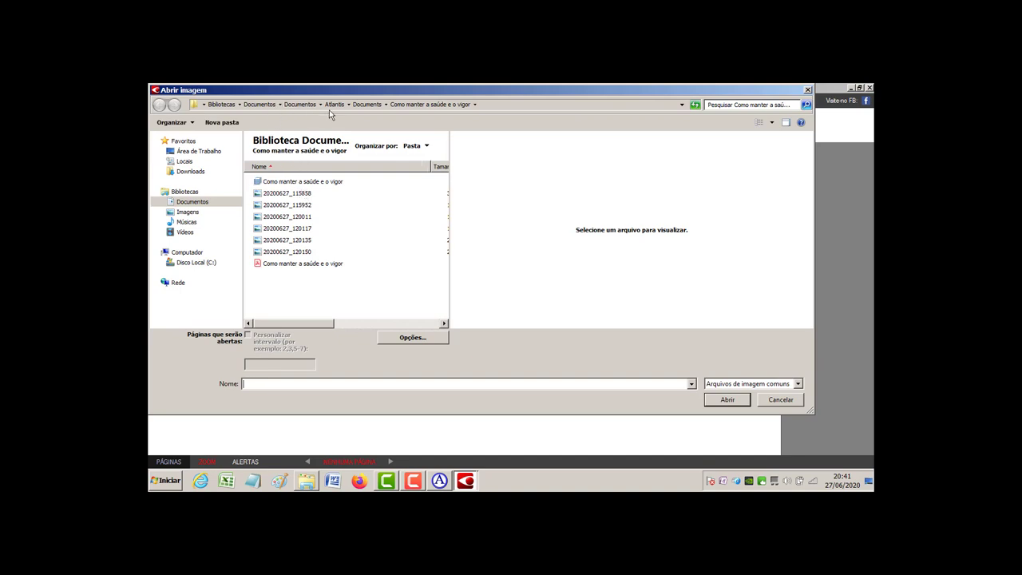
pyautogui.click(366, 105)
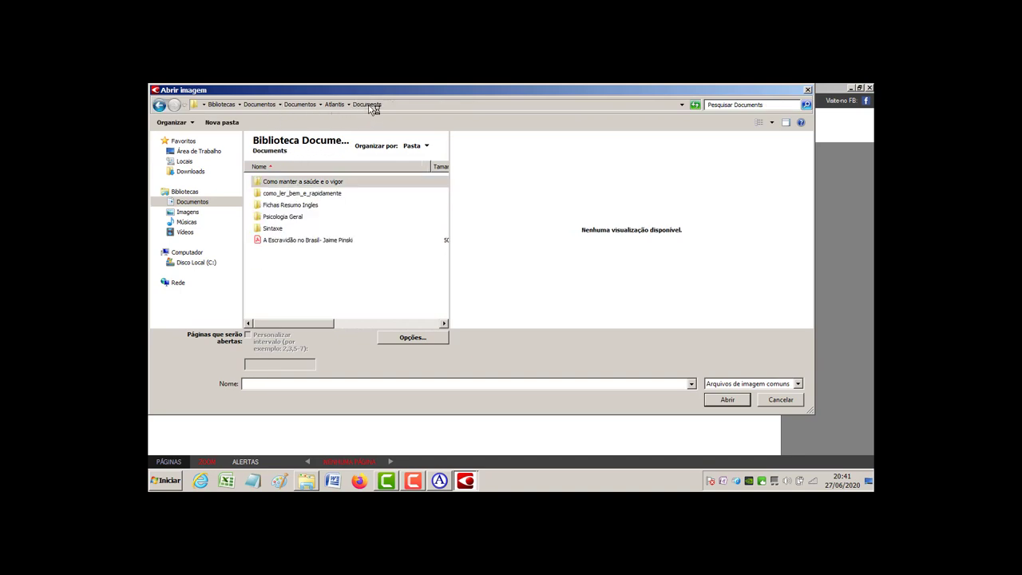
pyautogui.click(305, 241)
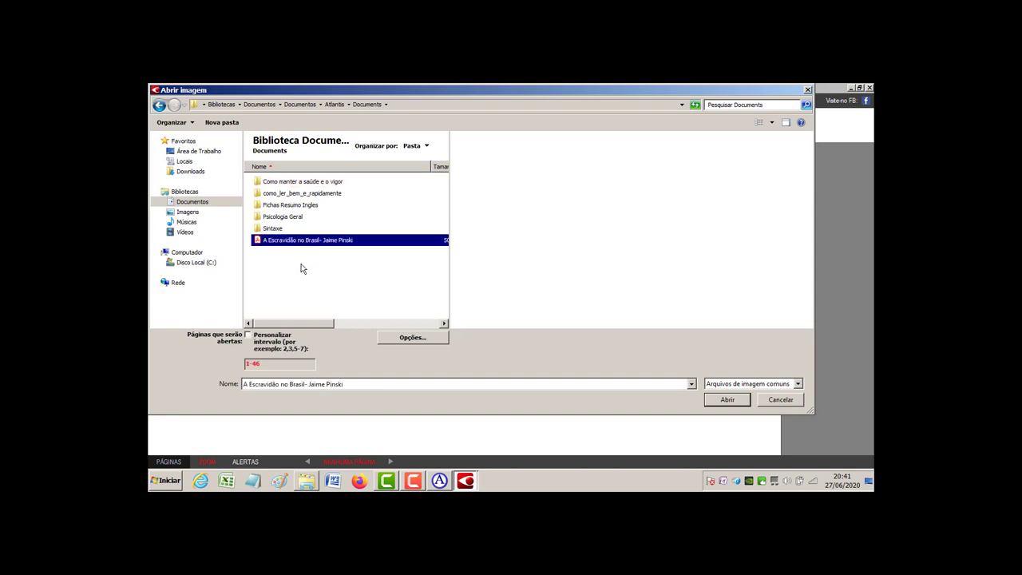
pyautogui.click(300, 247)
pyautogui.doubleClick(303, 240)
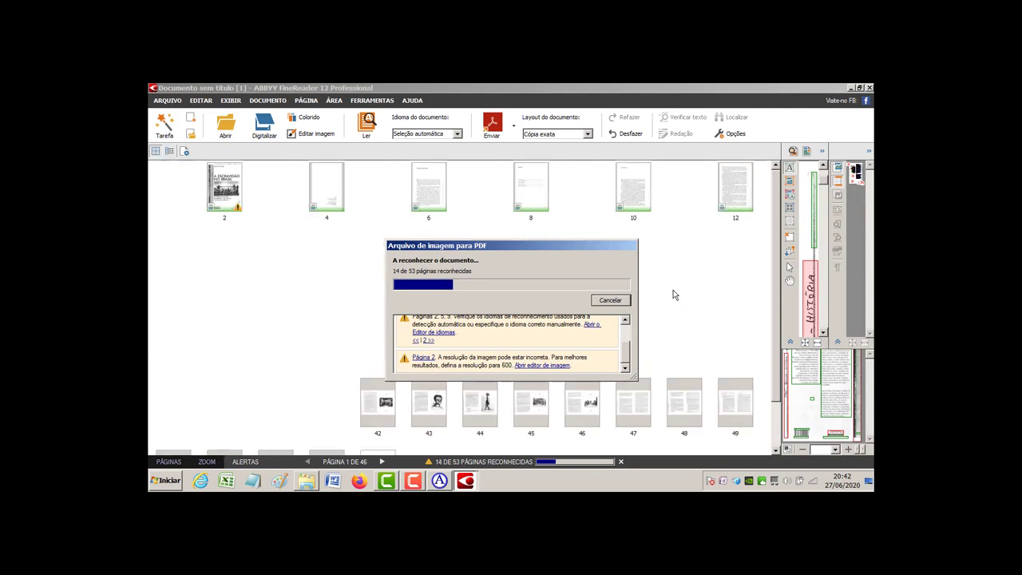
pyautogui.click(414, 486)
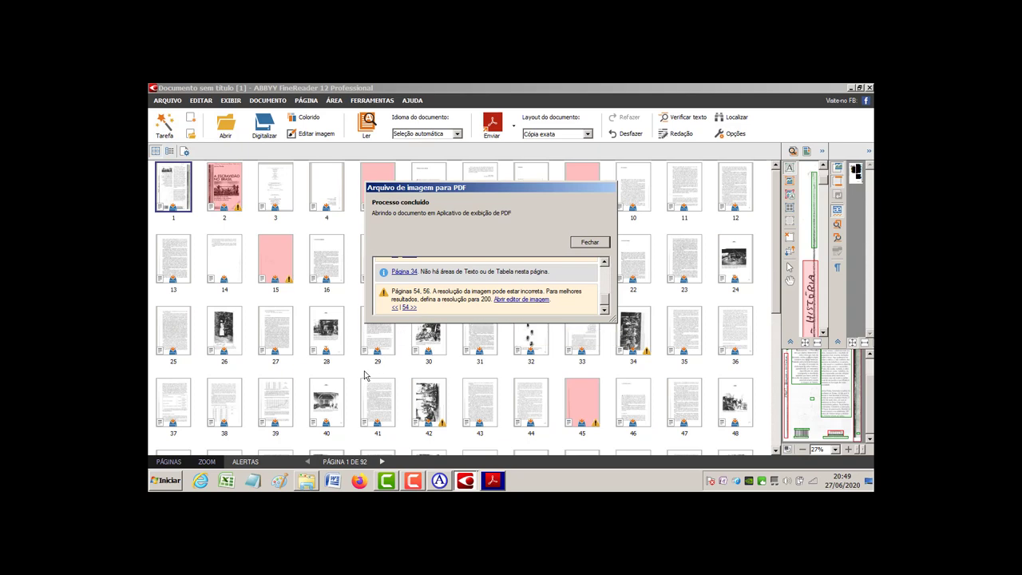
# Examine page 1 of the converted PDF in Acrobat Reader and test selecting the text of the author's biography
pyautogui.click(502, 483)
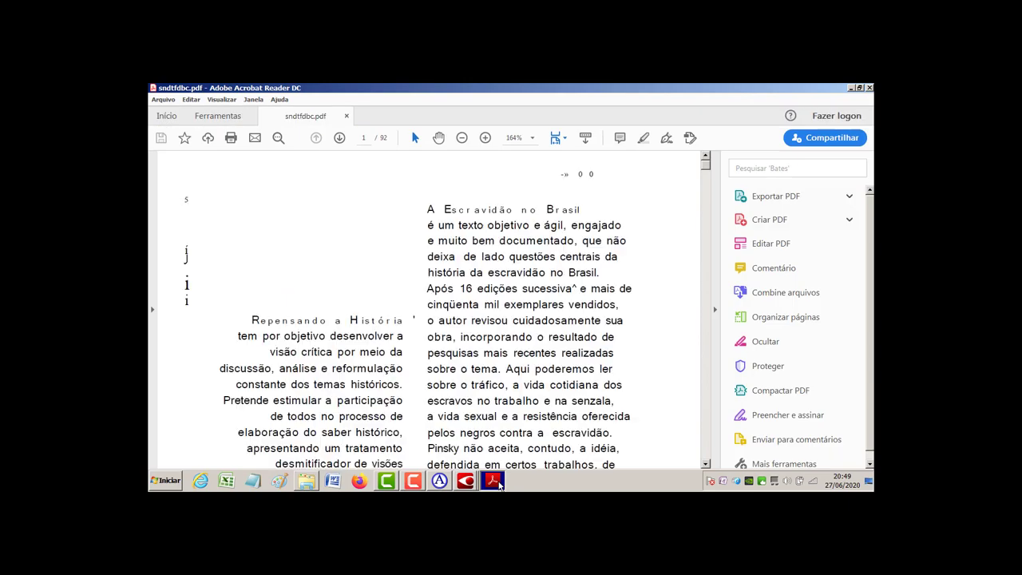
pyautogui.scroll(-5, 413, 347)
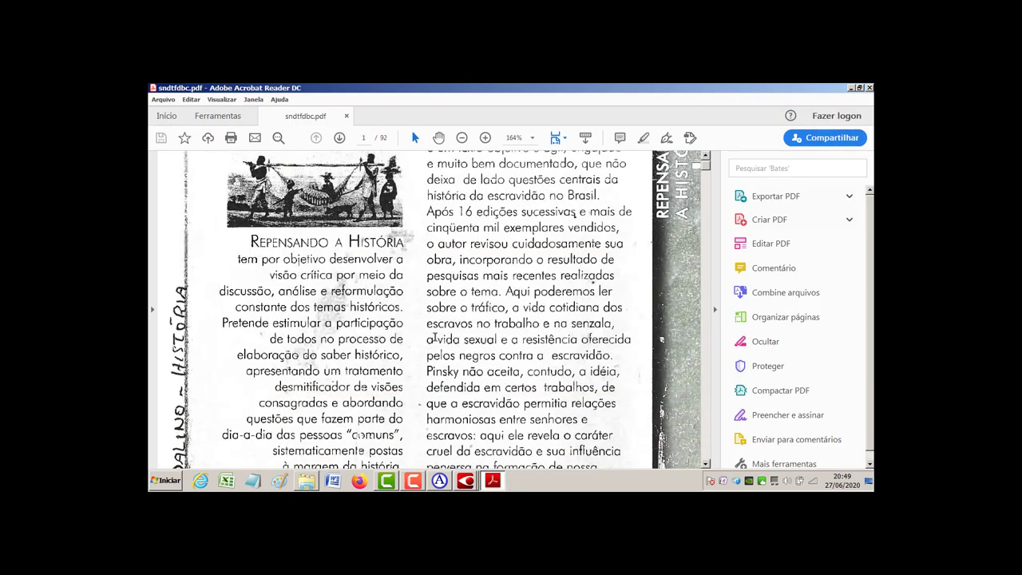
pyautogui.scroll(-4, 439, 303)
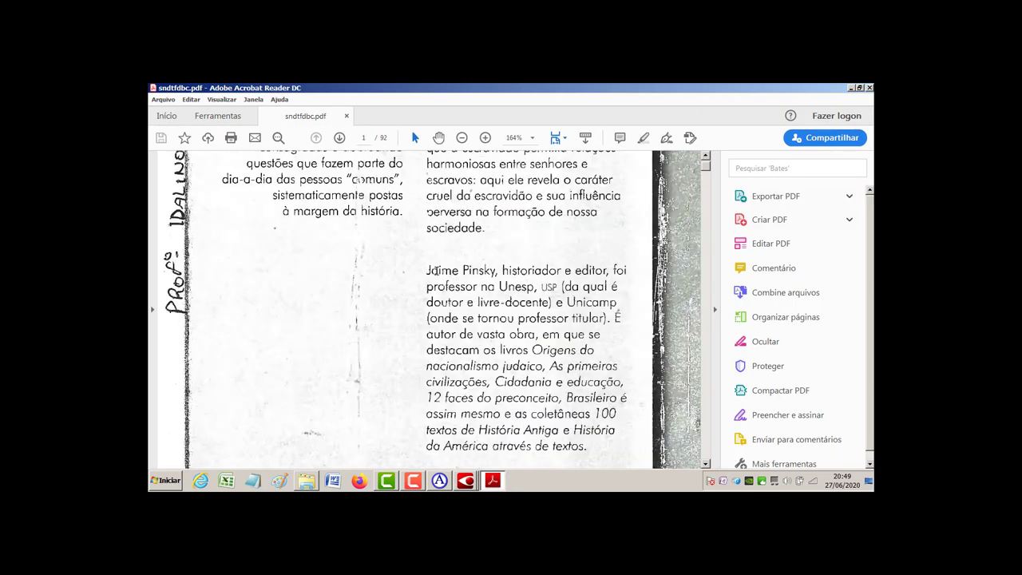
pyautogui.moveTo(495, 278); pyautogui.dragTo(599, 413)
pyautogui.scroll(-10, 486, 367)
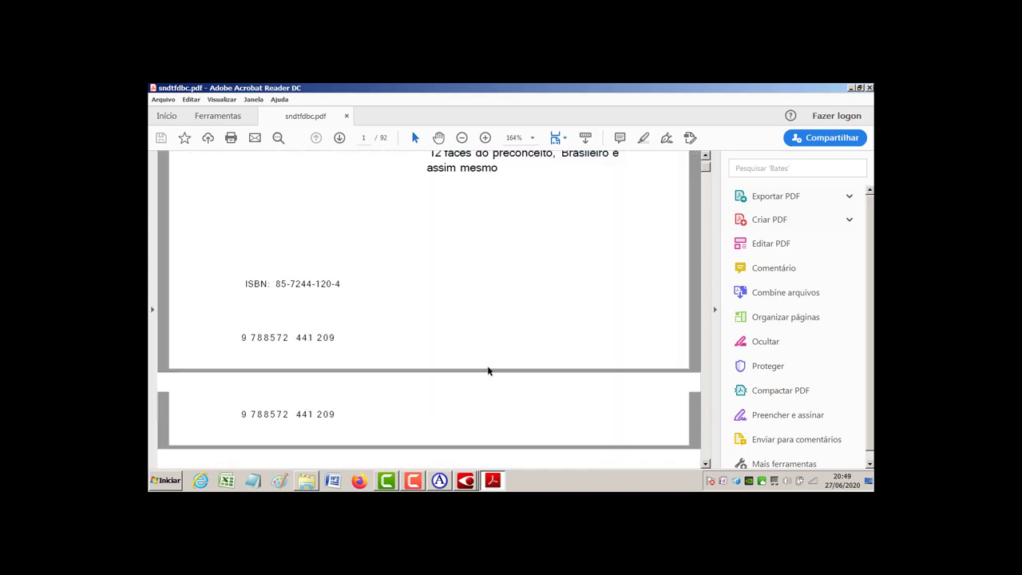
# Start saving a copy of the converted PDF in the Documents folder inside the Atlantis folder
pyautogui.scroll(-20, 477, 365)
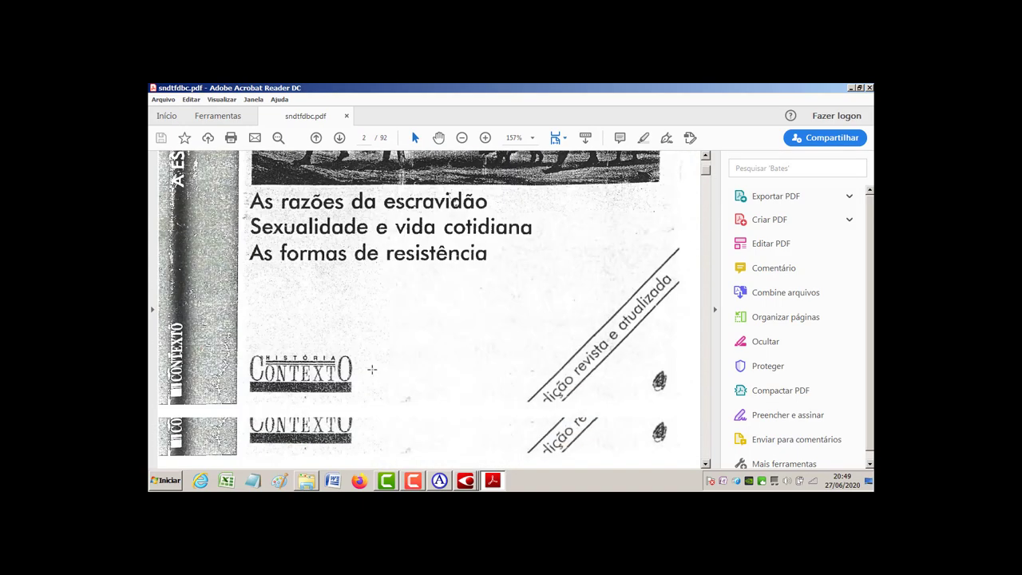
pyautogui.scroll(-12, 172, 229)
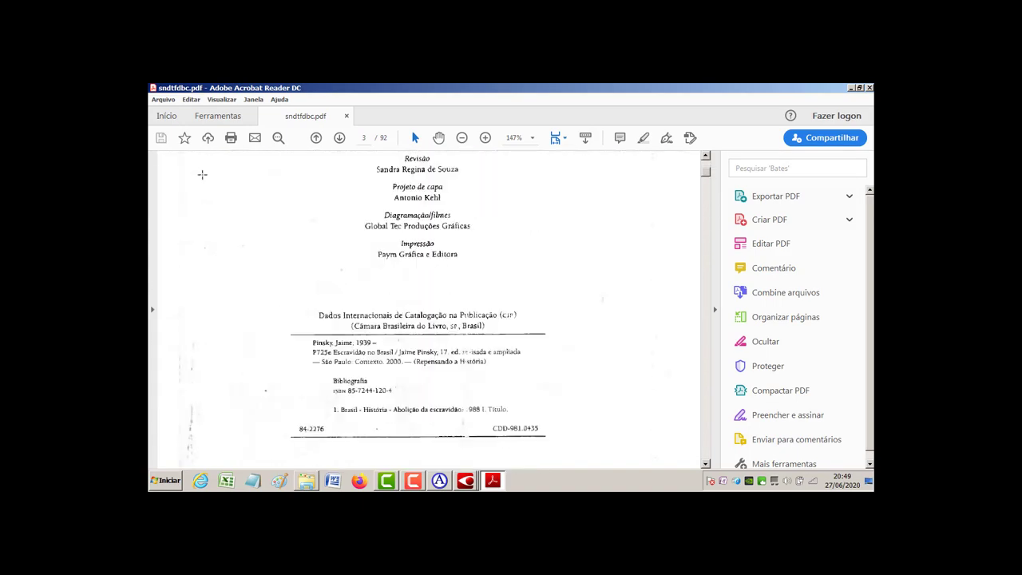
pyautogui.click(164, 99)
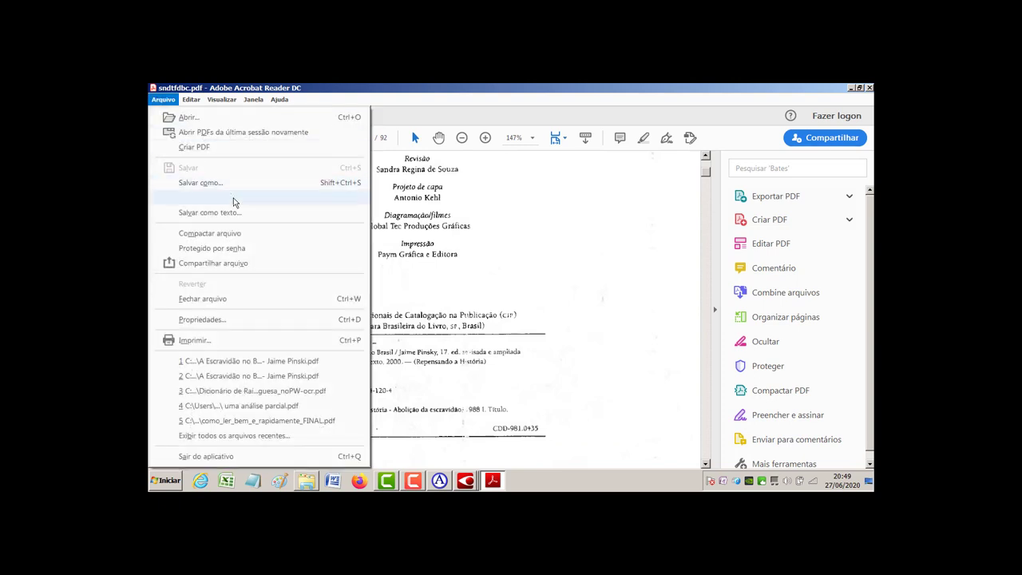
pyautogui.click(199, 183)
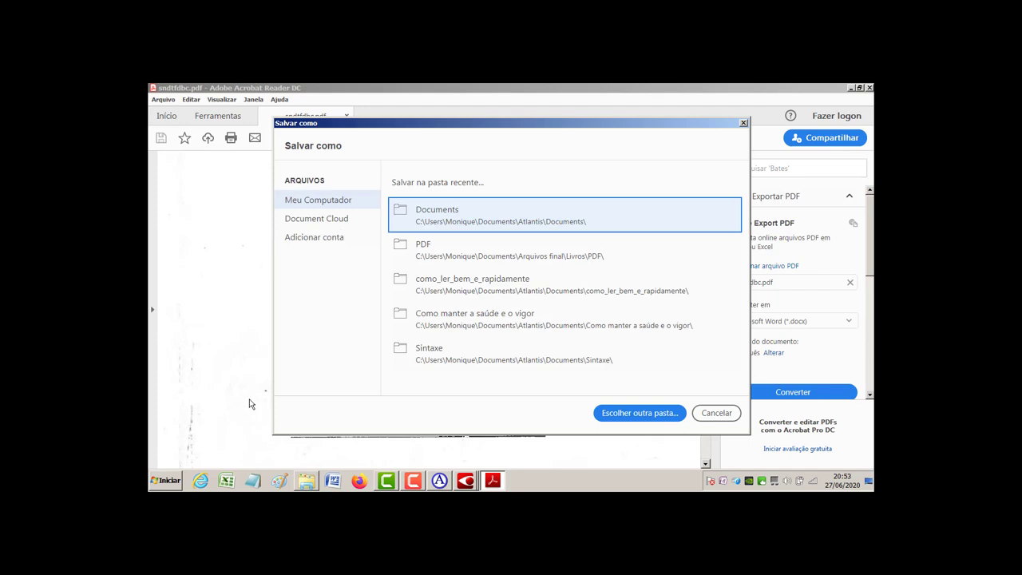
pyautogui.click(639, 413)
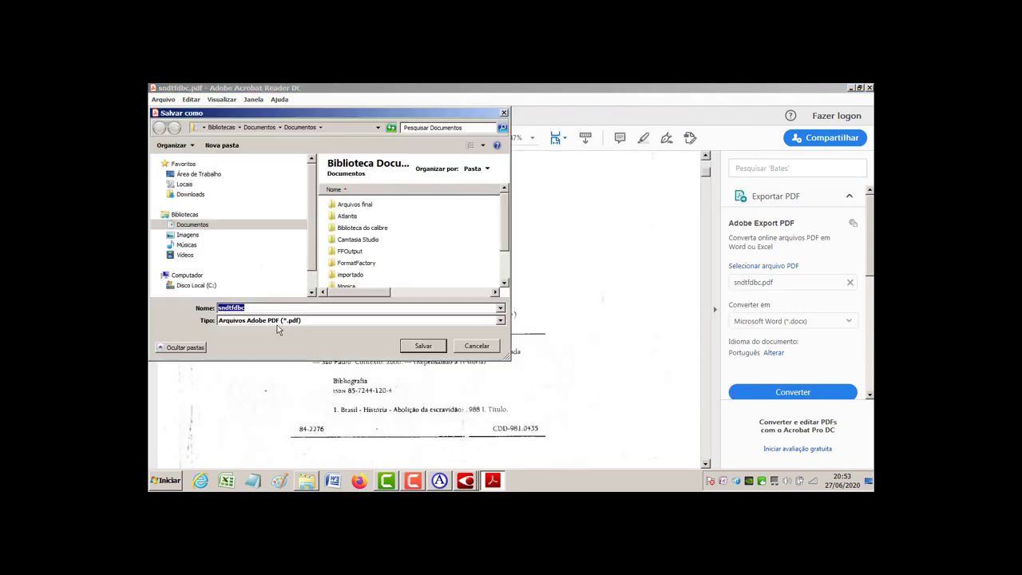
pyautogui.click(249, 308)
pyautogui.moveTo(503, 241)
pyautogui.mouseDown()
pyautogui.moveTo(513, 250)
pyautogui.moveTo(513, 235)
pyautogui.mouseUp()
pyautogui.doubleClick(347, 220)
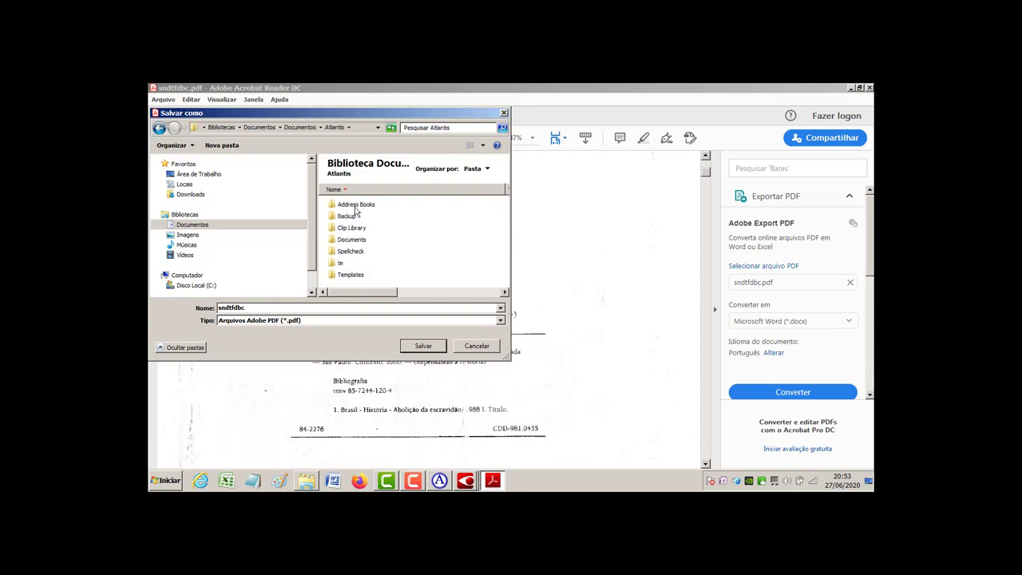
pyautogui.click(352, 241)
pyautogui.doubleClick(354, 242)
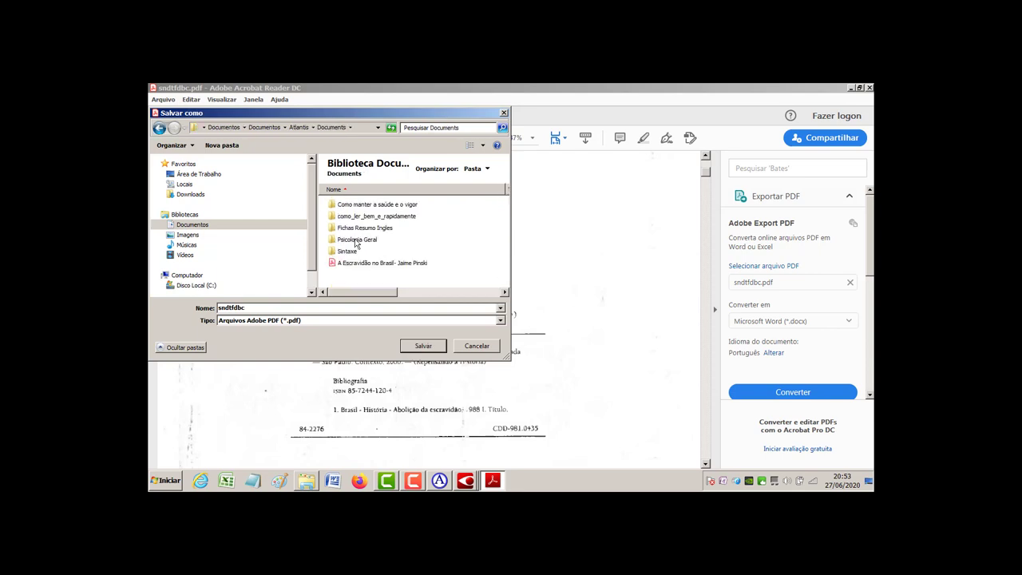
# Save the copy under the existing "A Escravidão no Brasil" PDF's name with the suffix "_Edit" added
pyautogui.click(377, 264)
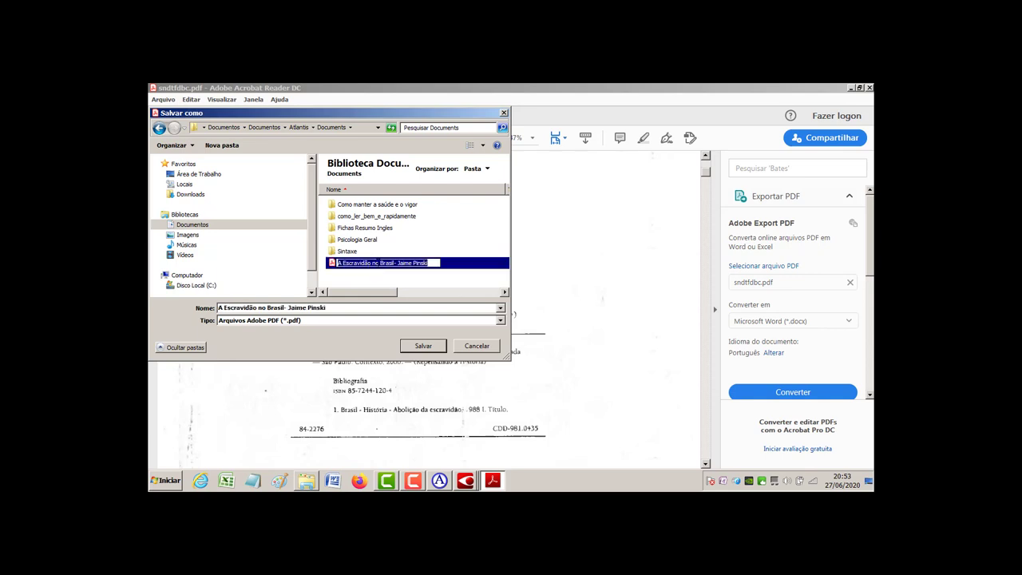
pyautogui.rightClick(378, 266)
pyautogui.click(408, 295)
pyautogui.click(327, 308)
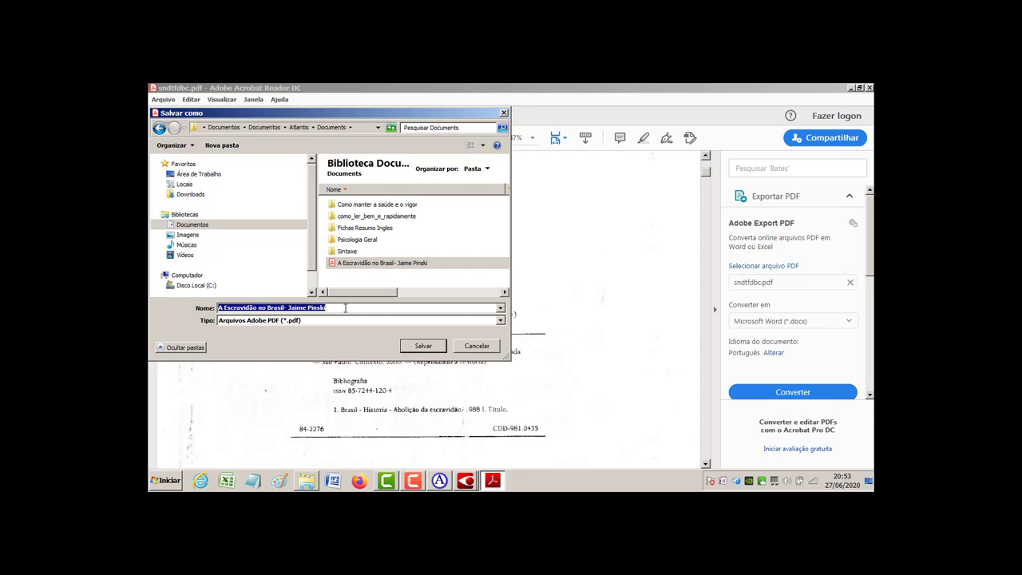
pyautogui.click(345, 307)
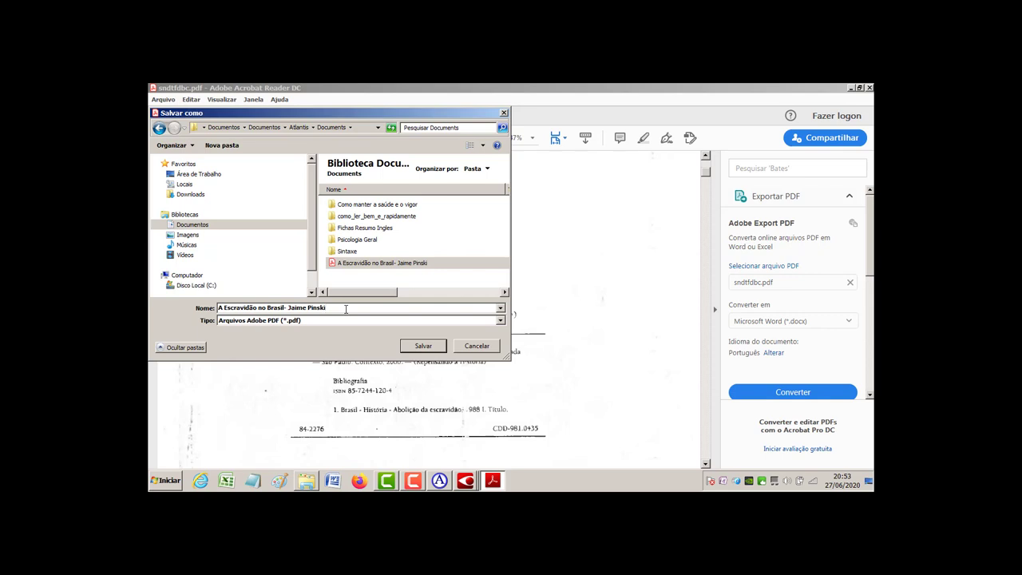
pyautogui.write('_Edit')
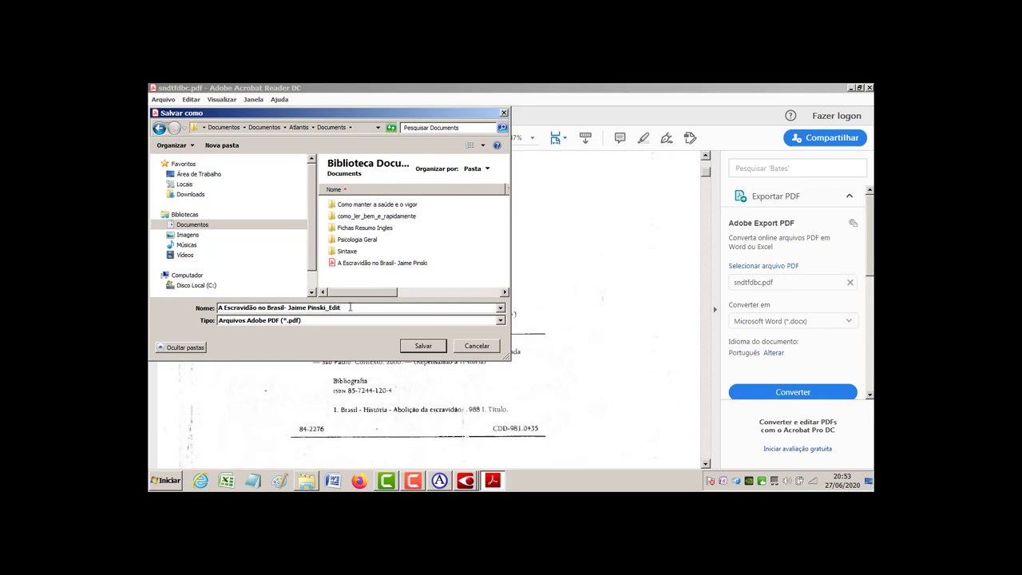
pyautogui.click(415, 348)
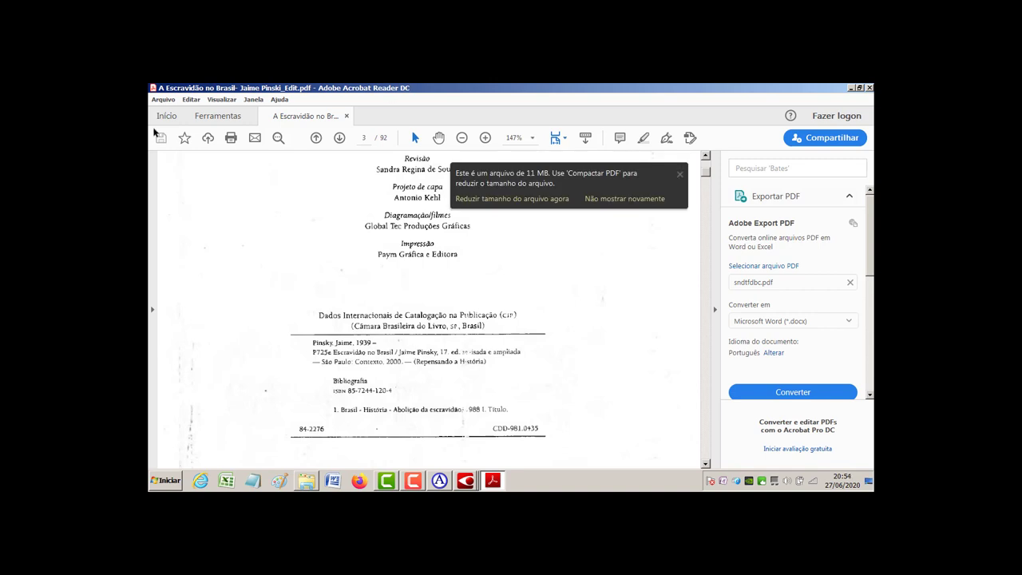
# Export the "_Edit" PDF as accessible text (*.txt) in the same folder, then close the reader and FineReader's conversion report
pyautogui.click(162, 99)
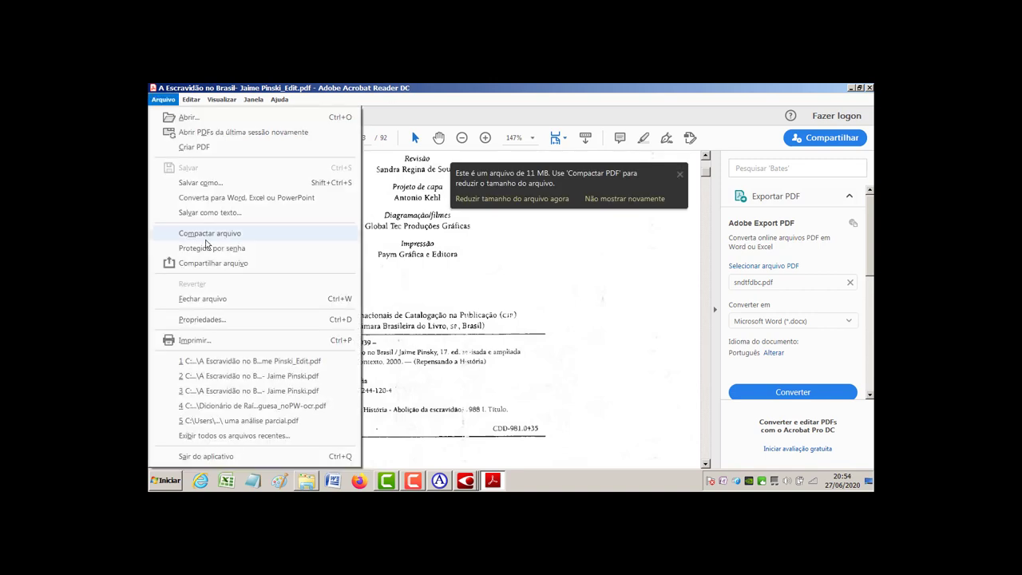
pyautogui.click(212, 212)
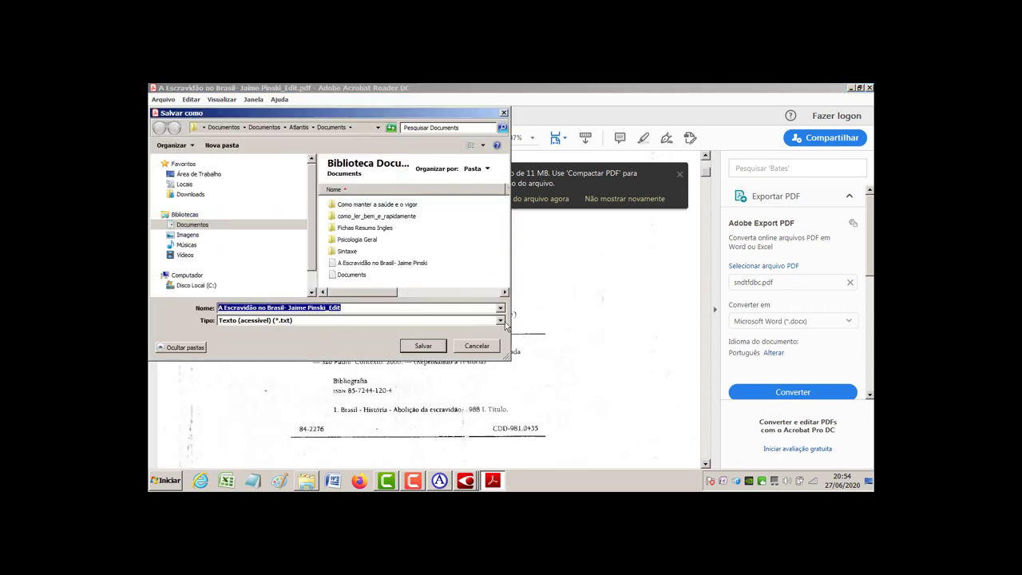
pyautogui.click(501, 320)
pyautogui.click(501, 320)
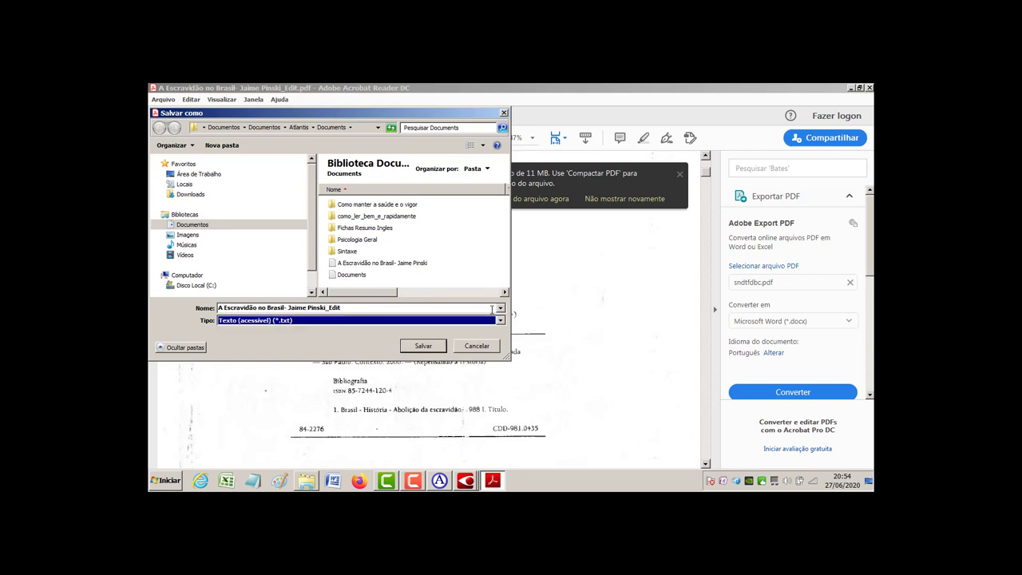
pyautogui.click(440, 351)
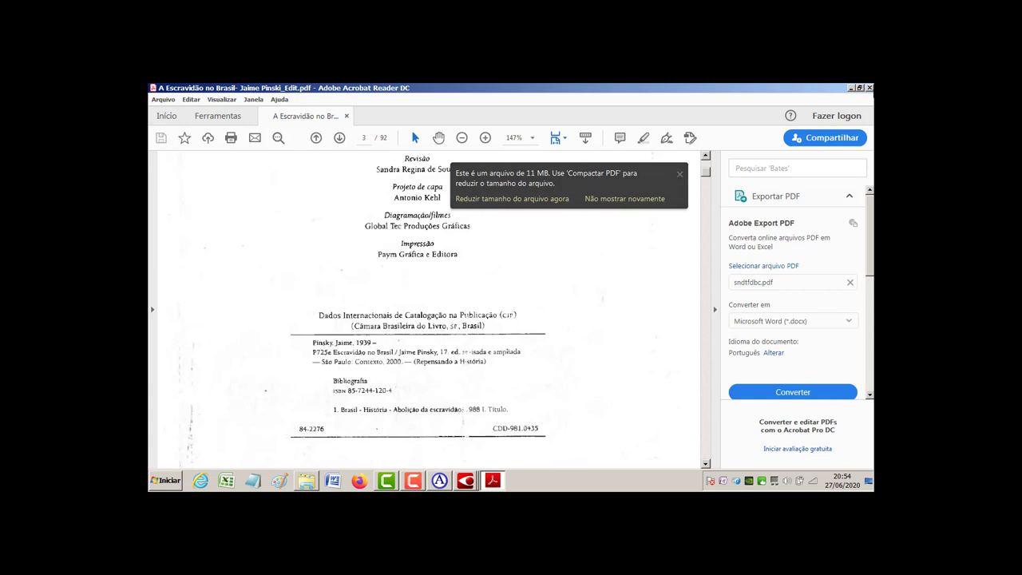
pyautogui.click(869, 88)
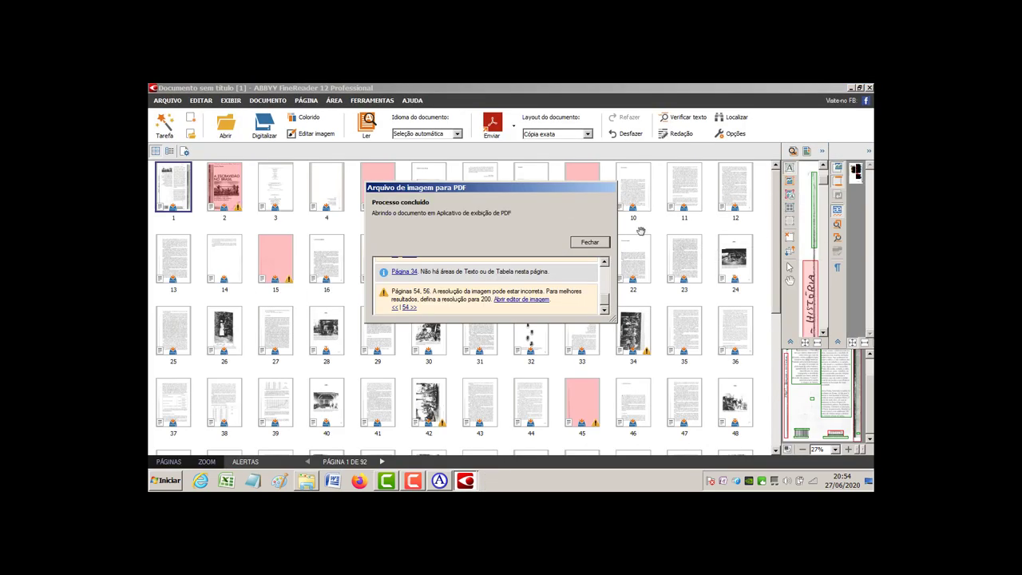
pyautogui.click(590, 241)
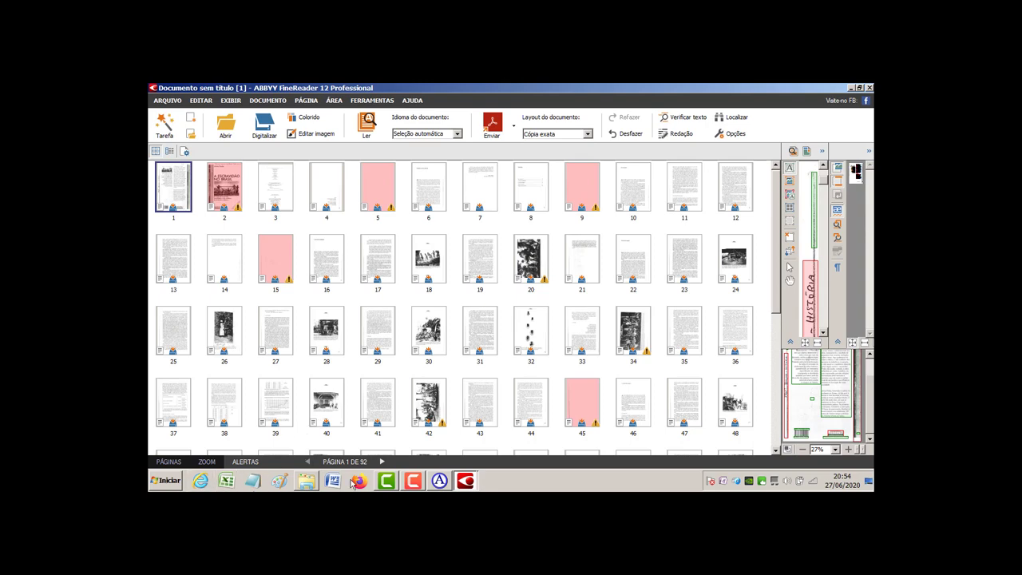
# Switch to Windows Explorer, widen the file list and check the sizes and previews of the "_Edit" text file and PDF
pyautogui.click(306, 479)
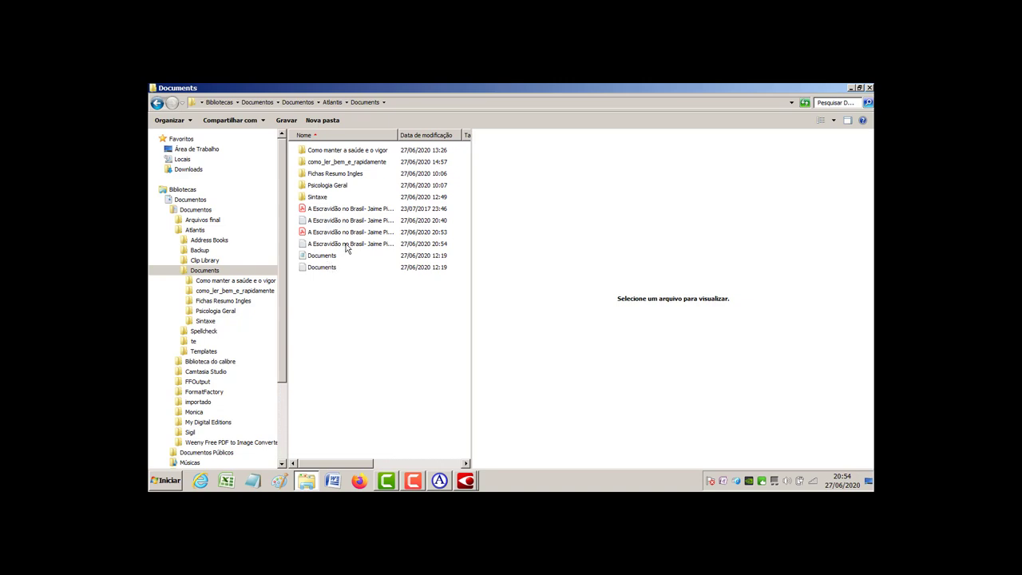
pyautogui.moveTo(401, 134); pyautogui.dragTo(409, 135)
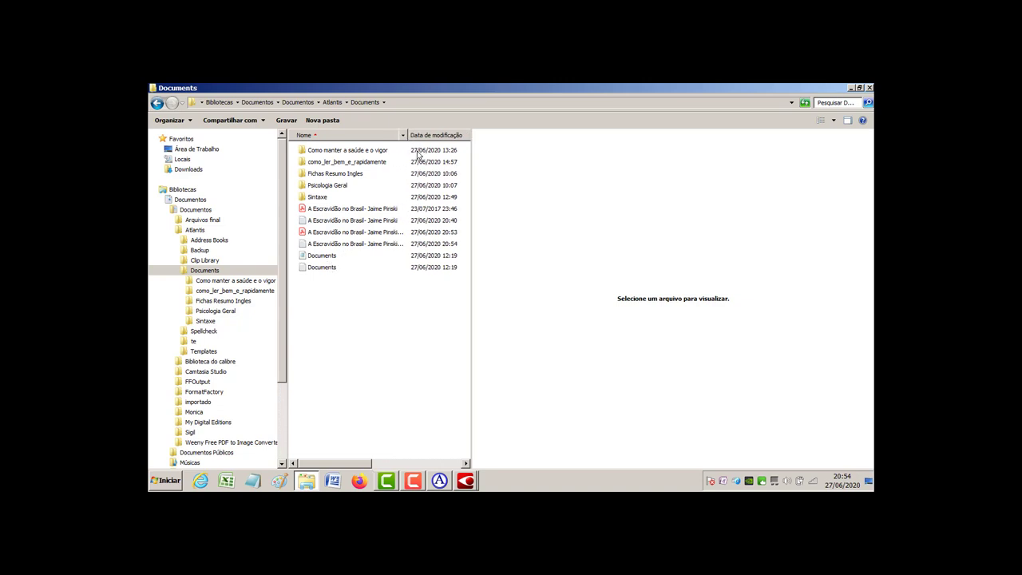
pyautogui.moveTo(470, 292); pyautogui.dragTo(565, 297)
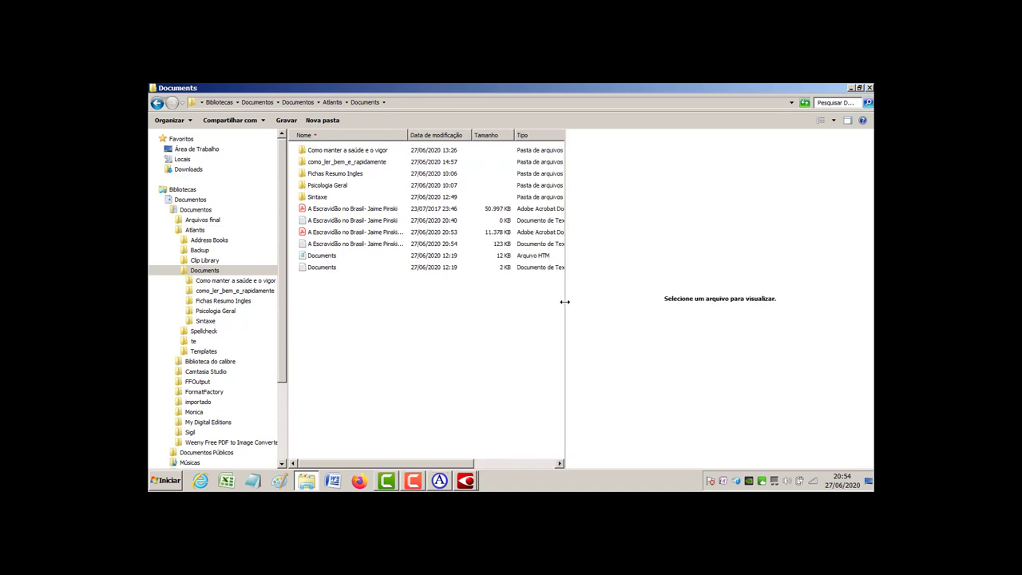
pyautogui.click(347, 247)
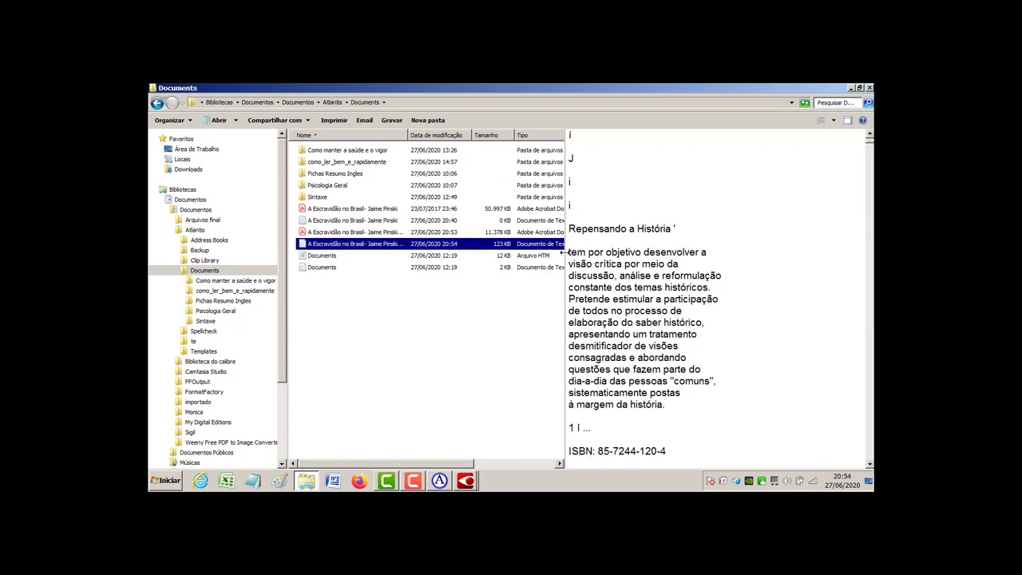
pyautogui.moveTo(564, 250); pyautogui.dragTo(612, 263)
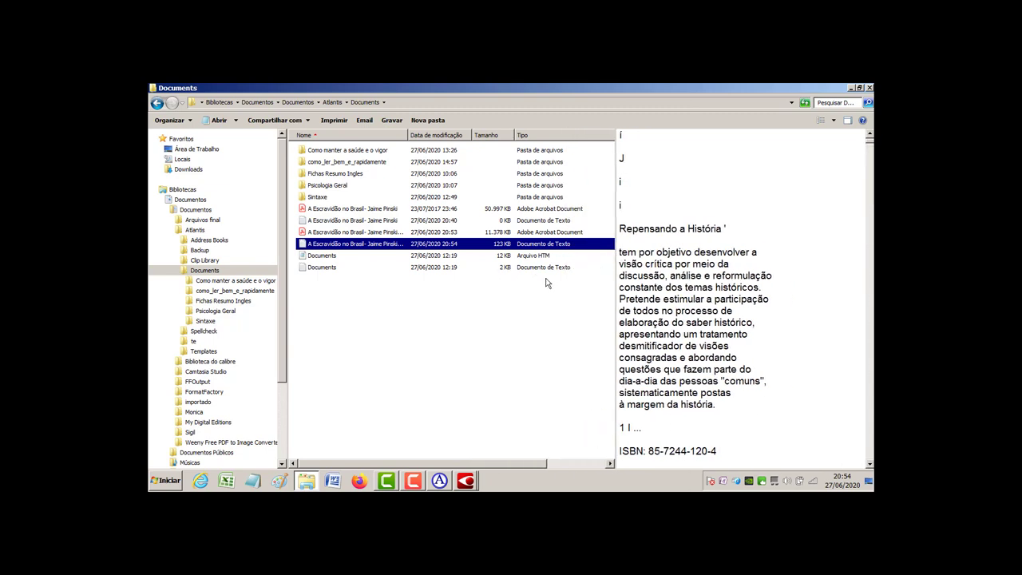
pyautogui.click(361, 233)
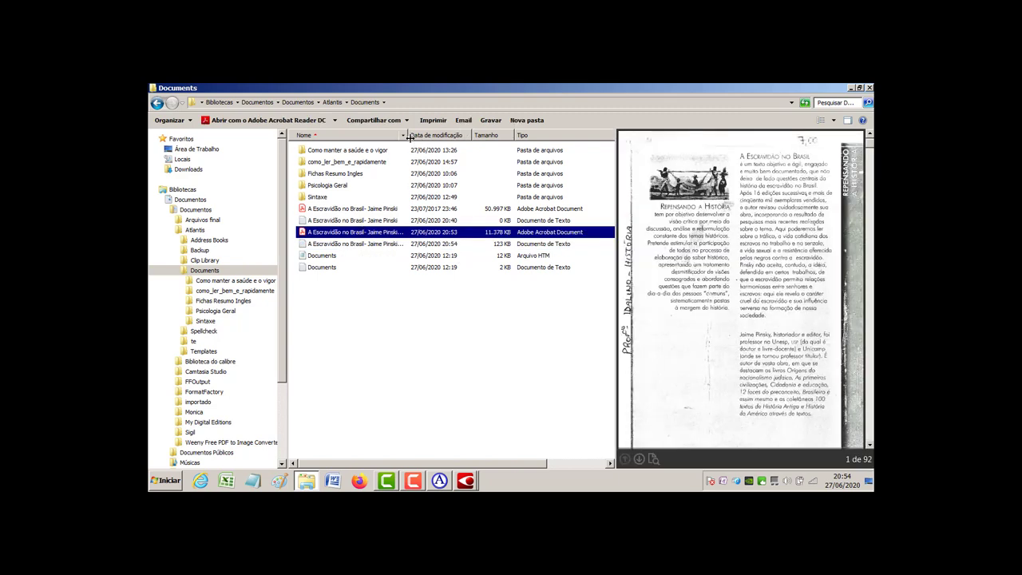
pyautogui.moveTo(407, 135); pyautogui.dragTo(444, 135)
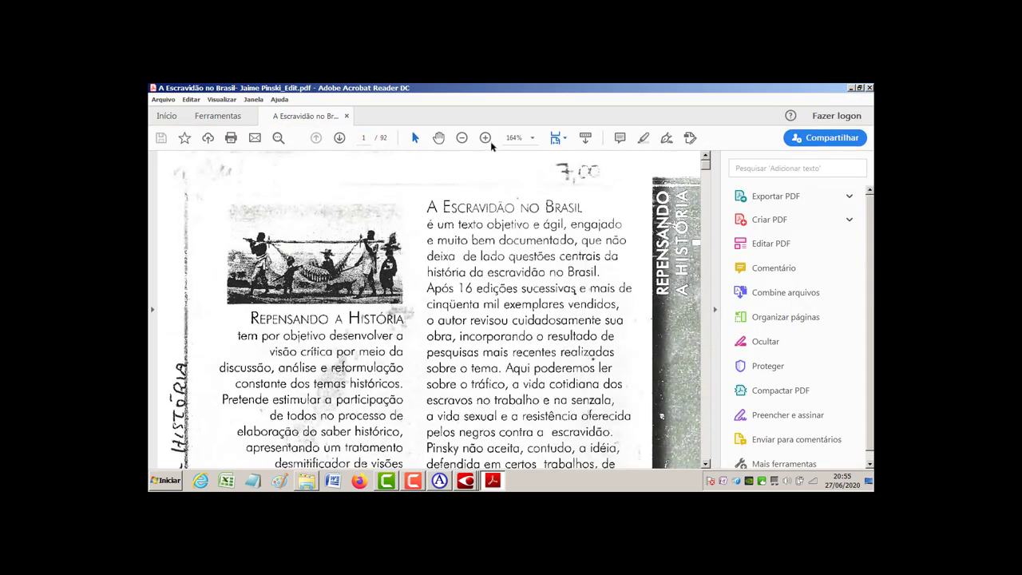
# View the "_Edit" PDF at 100% zoom, test selecting the "O escravo indígena" text on page 16, and close the reader
pyautogui.click(531, 139)
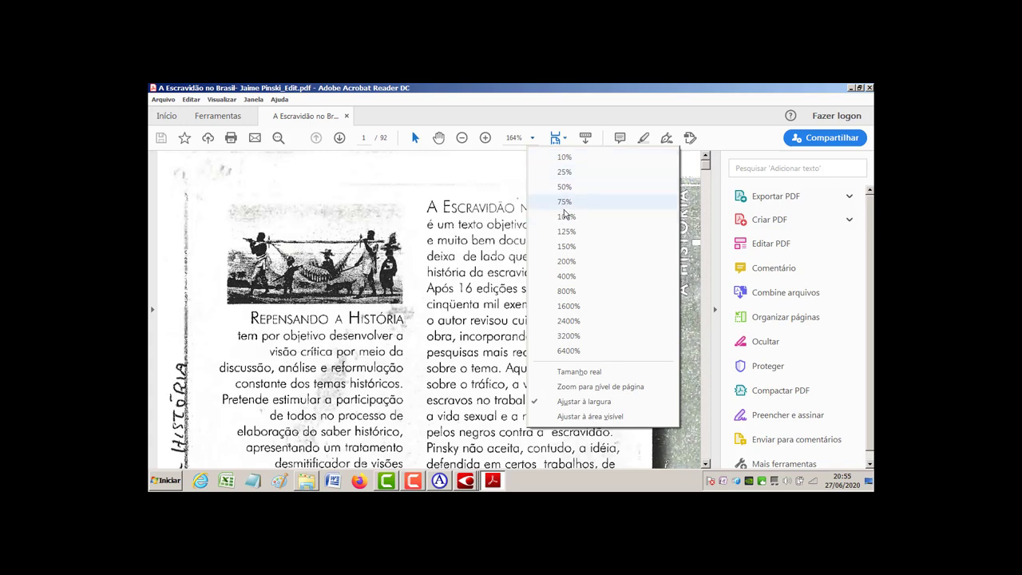
pyautogui.click(566, 217)
pyautogui.scroll(-3, 529, 281)
pyautogui.scroll(-5, 530, 281)
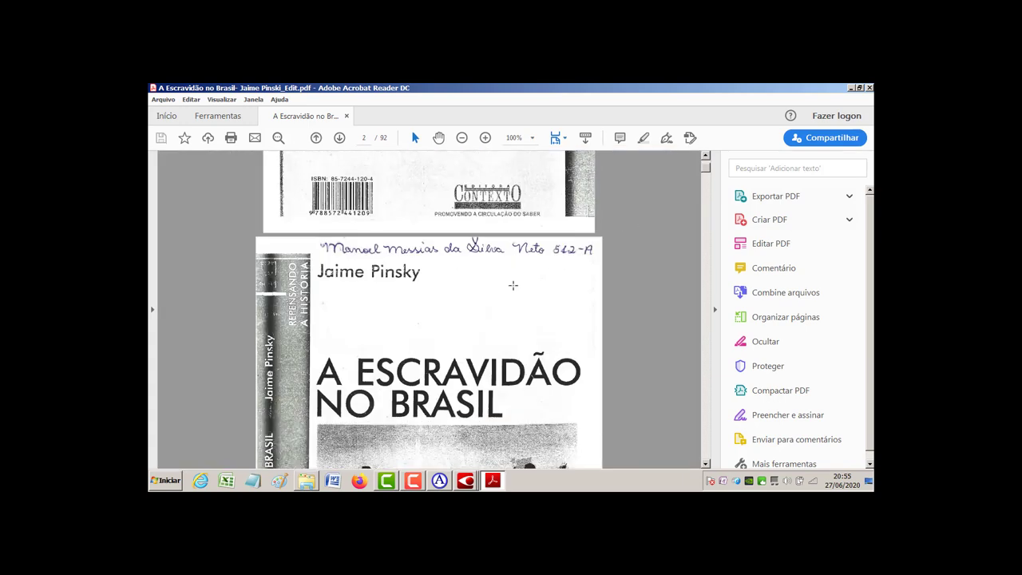
pyautogui.moveTo(706, 203); pyautogui.dragTo(708, 272)
pyautogui.scroll(-5, 461, 327)
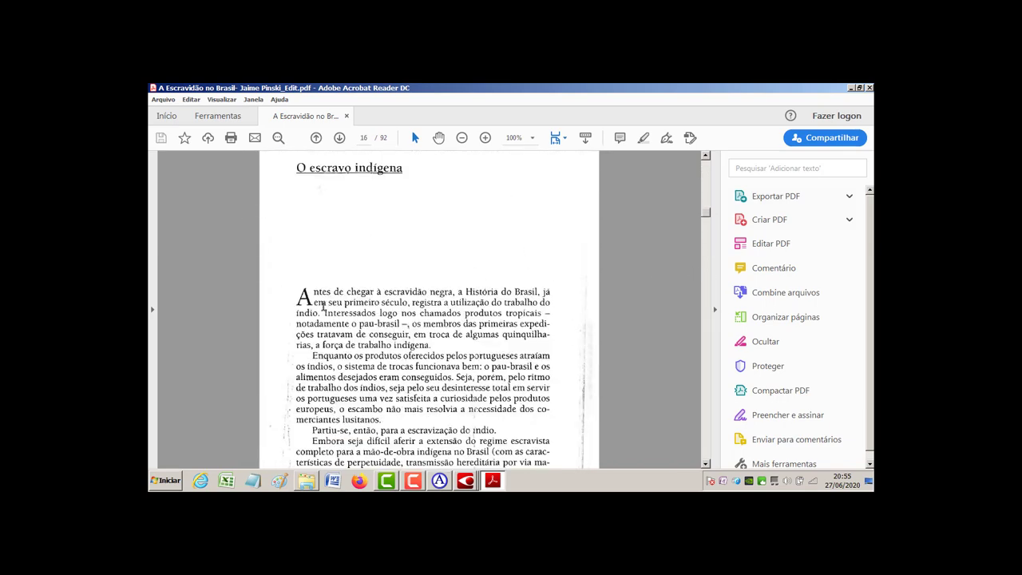
pyautogui.moveTo(298, 169); pyautogui.dragTo(488, 413)
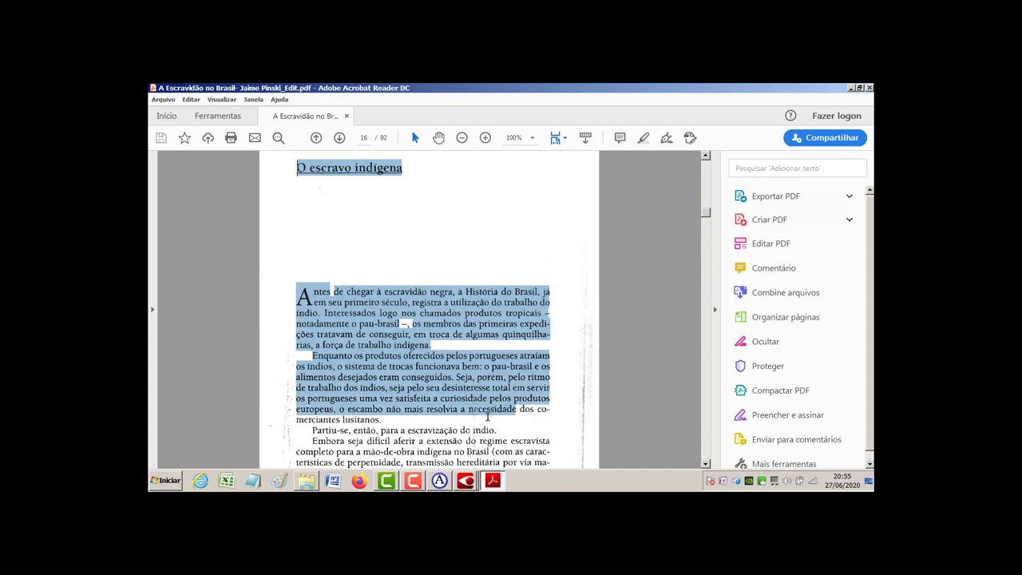
pyautogui.hotkey('alt', 'F4')
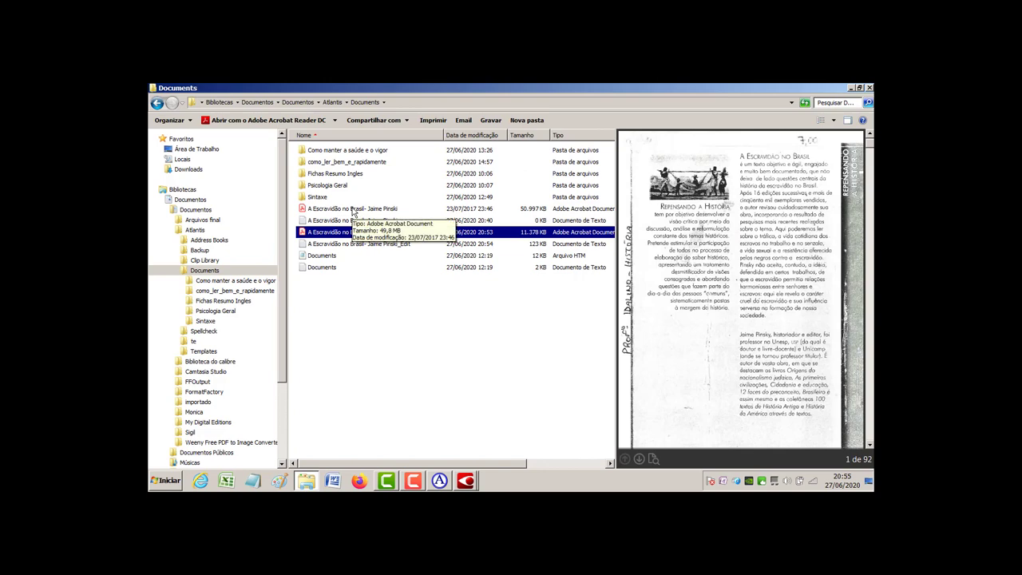
# Open the original "A Escravidão no Brasil" PDF, look through its scanned pages for comparison, and close it
pyautogui.click(353, 209)
pyautogui.doubleClick(352, 210)
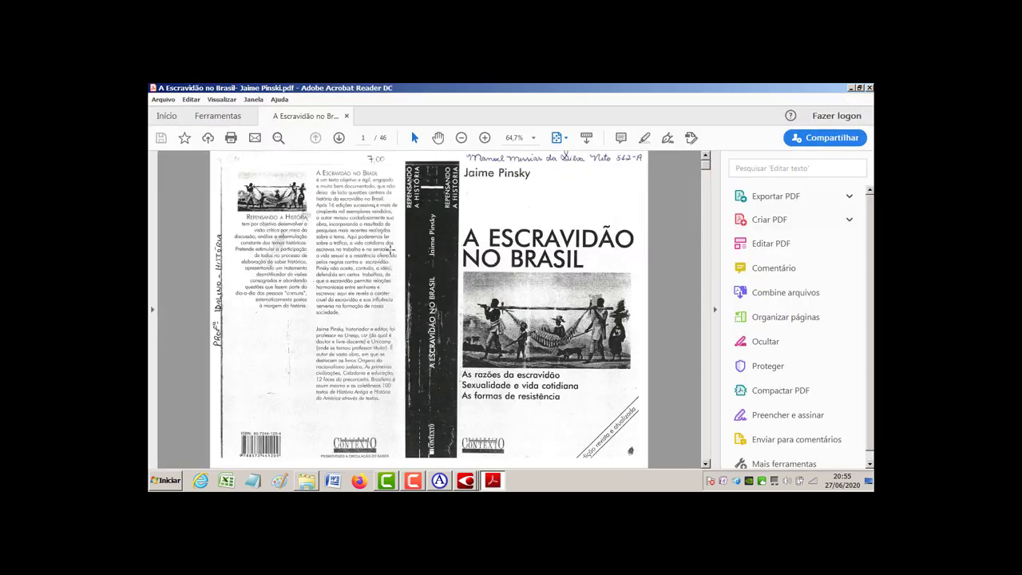
pyautogui.scroll(-10, 403, 248)
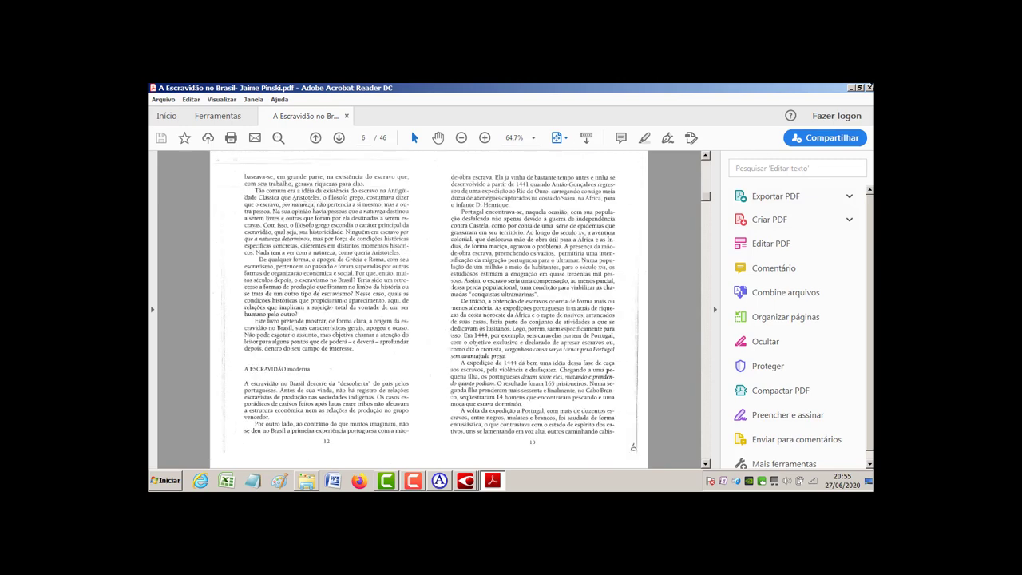
pyautogui.click(870, 89)
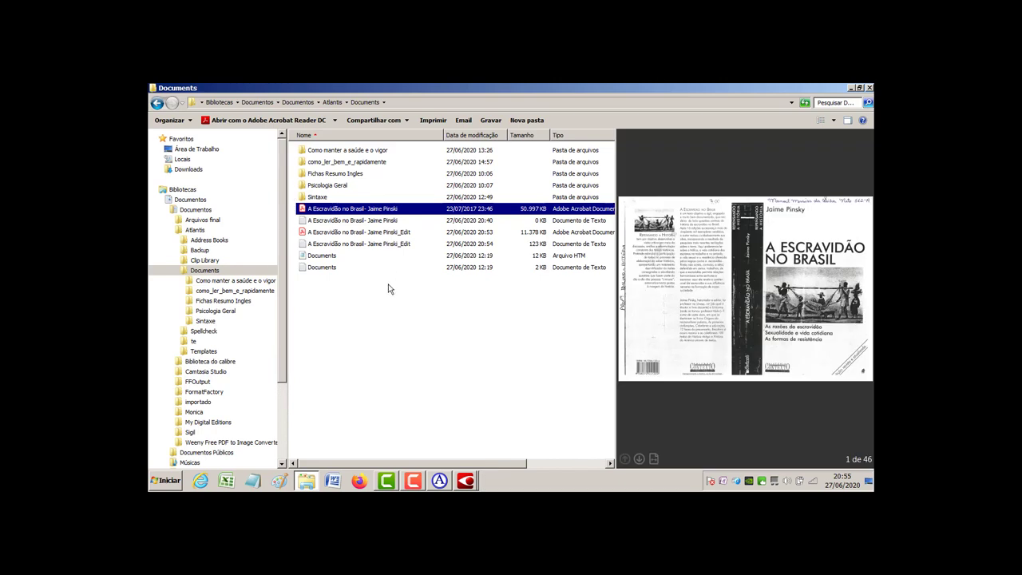
# Open the "_Edit" text file in Notepad, save it over the existing .txt with UTF-8 encoding, and close it
pyautogui.doubleClick(372, 244)
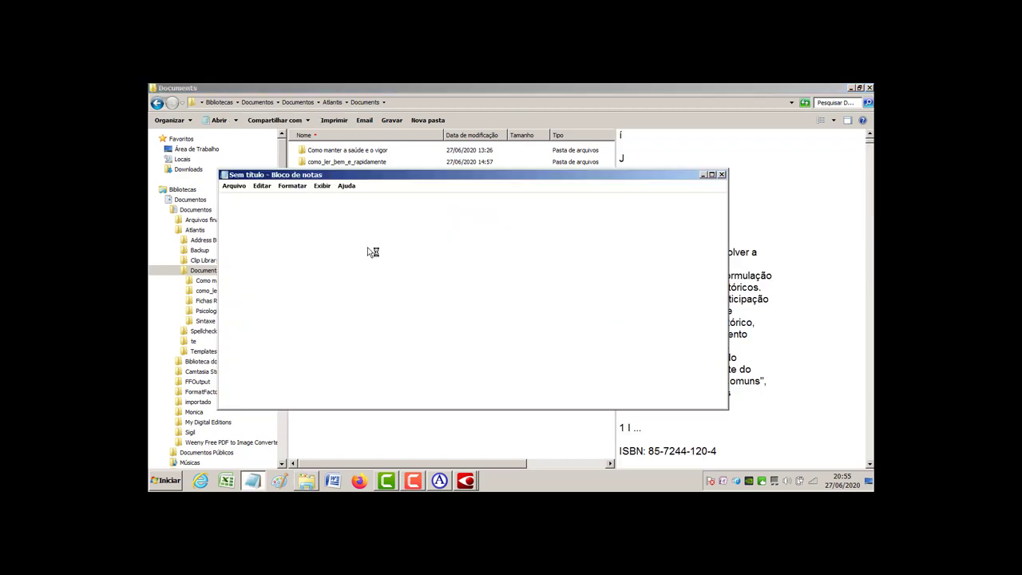
pyautogui.click(234, 186)
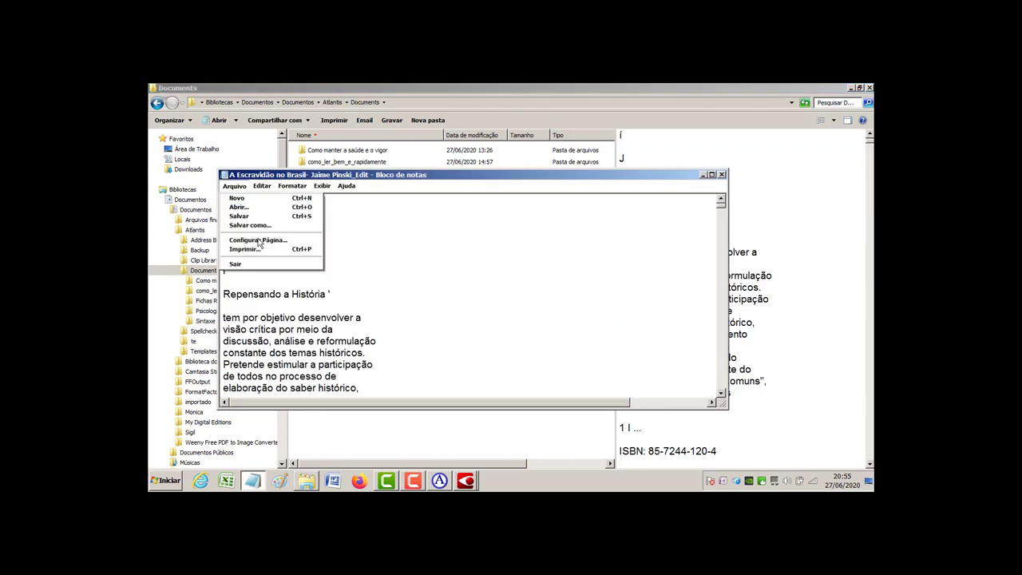
pyautogui.click(254, 225)
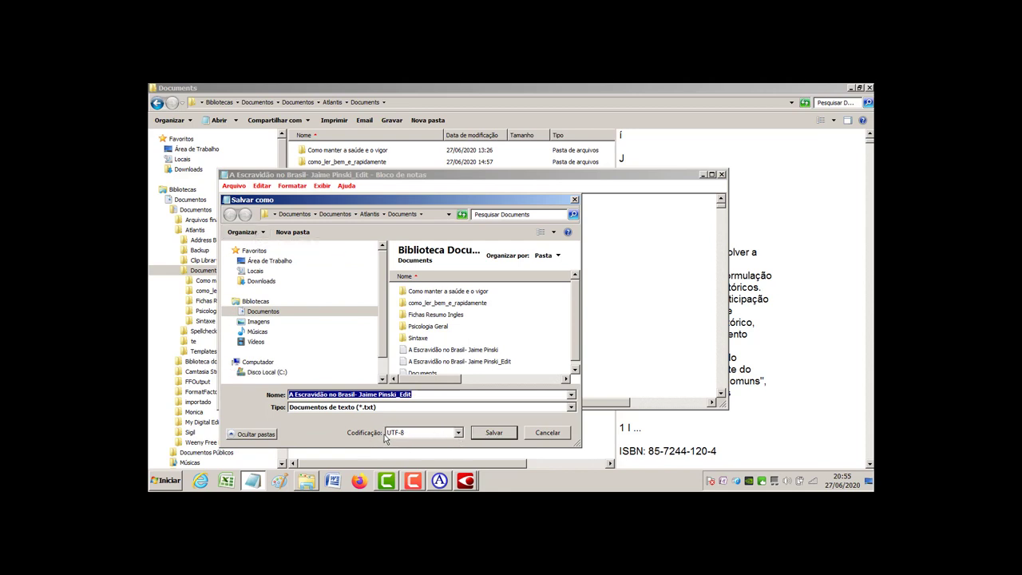
pyautogui.click(493, 433)
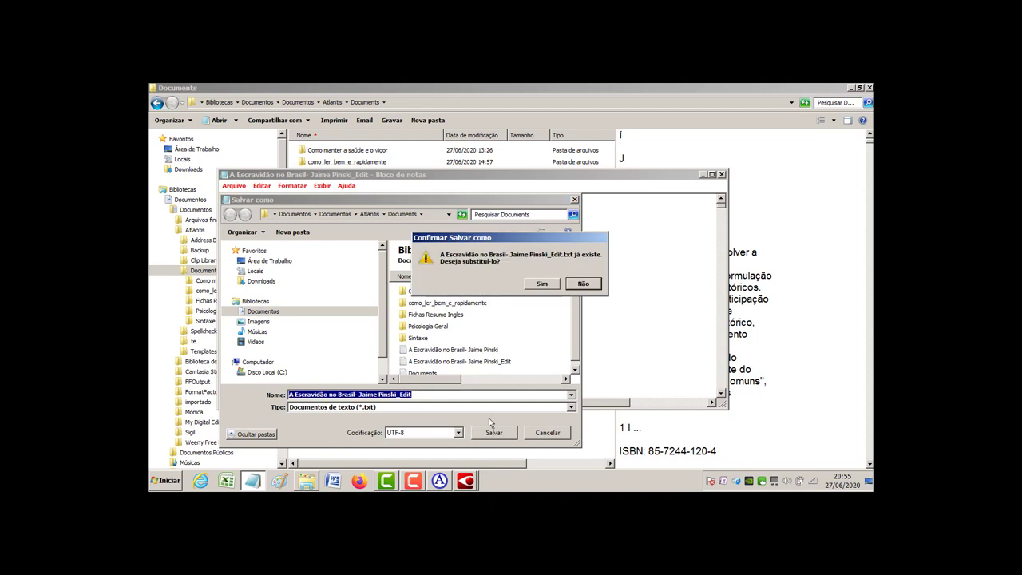
pyautogui.click(543, 284)
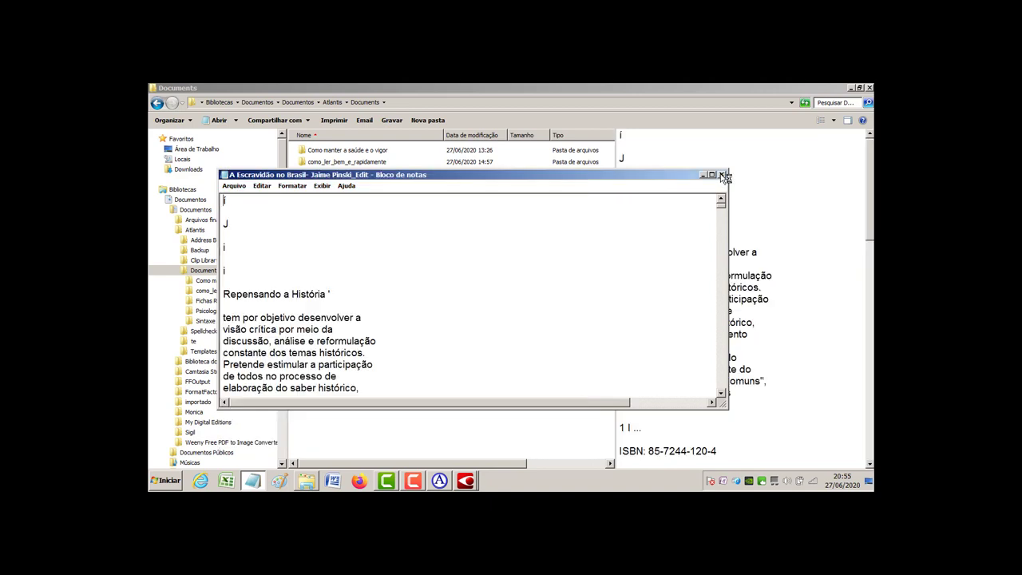
pyautogui.click(733, 188)
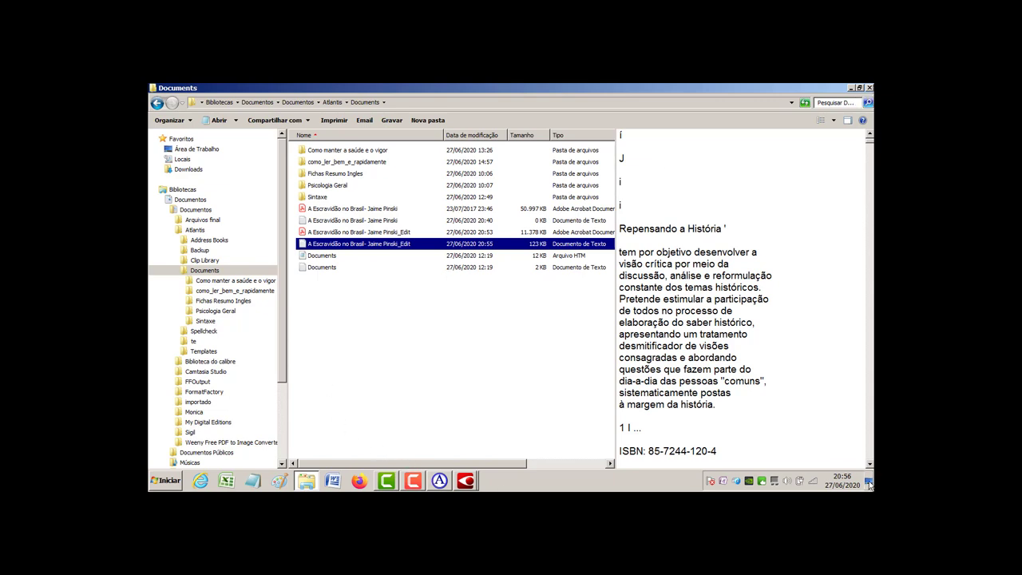
# Switch to Atlantis Word Processor from the desktop, look over its file commands, and close the program
pyautogui.click(868, 481)
pyautogui.click(438, 481)
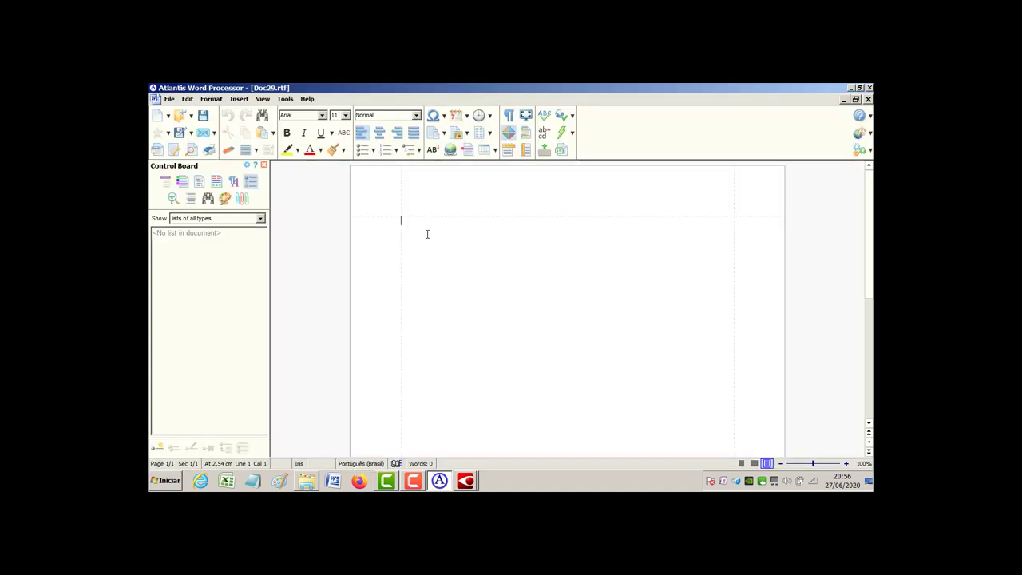
pyautogui.click(168, 99)
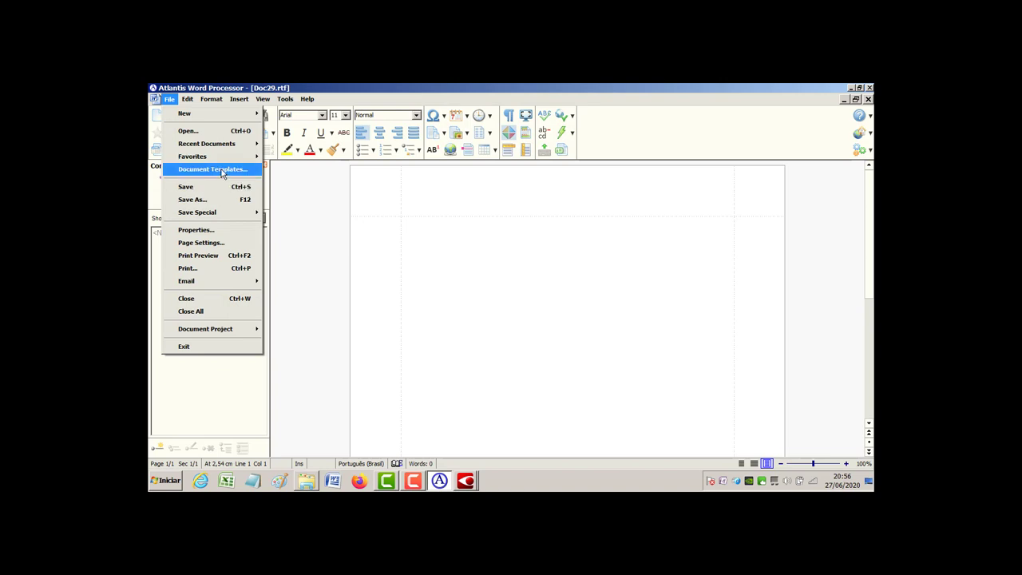
pyautogui.click(527, 337)
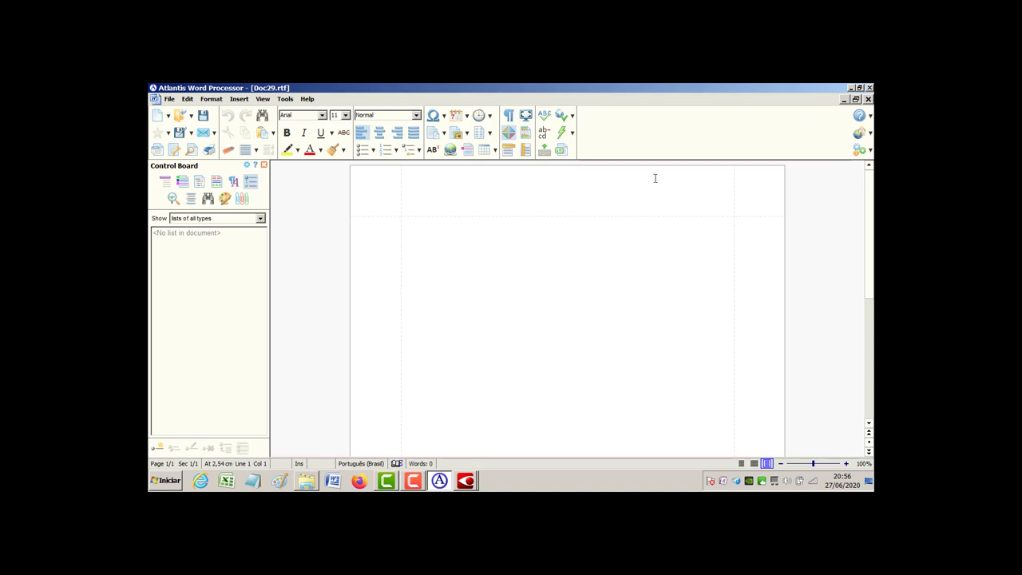
pyautogui.click(868, 87)
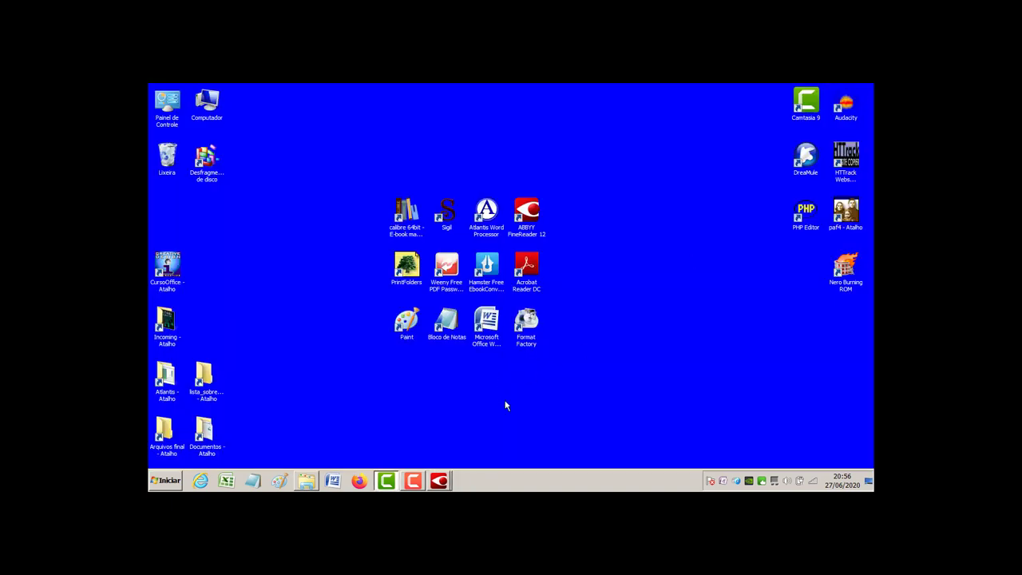